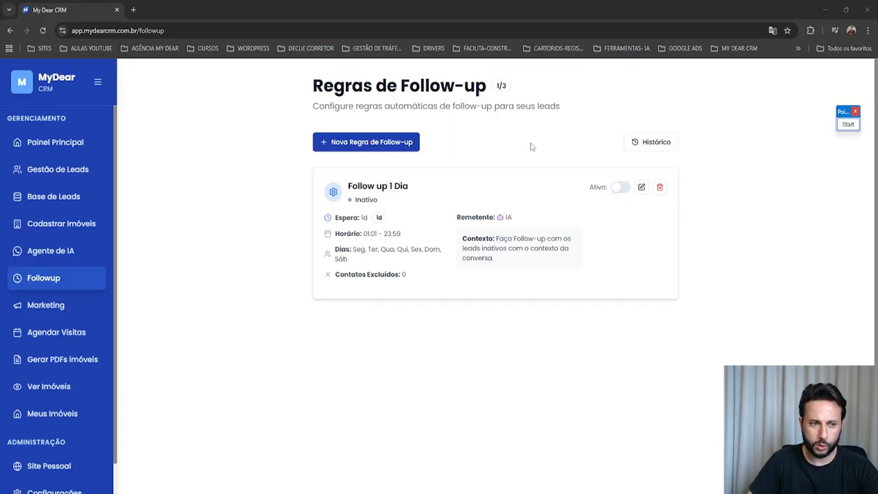
Activate the Follow up 1 Dia rule.
left_click(591, 187)
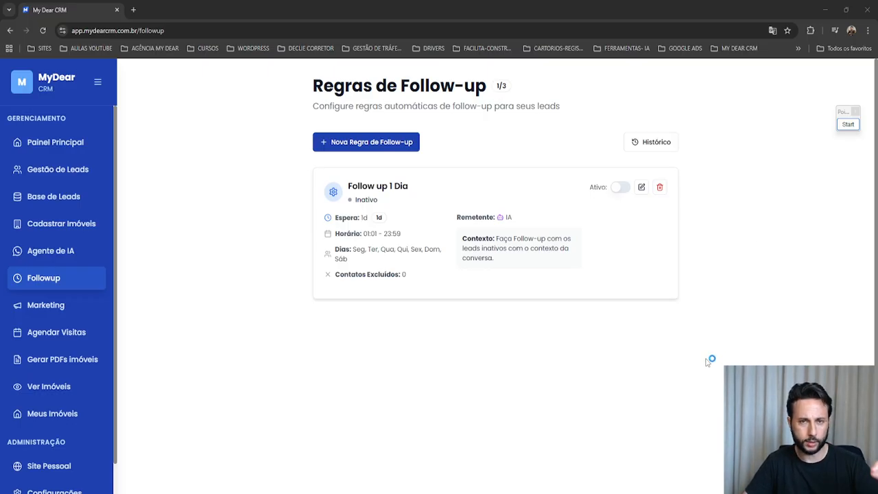
left_click(620, 190)
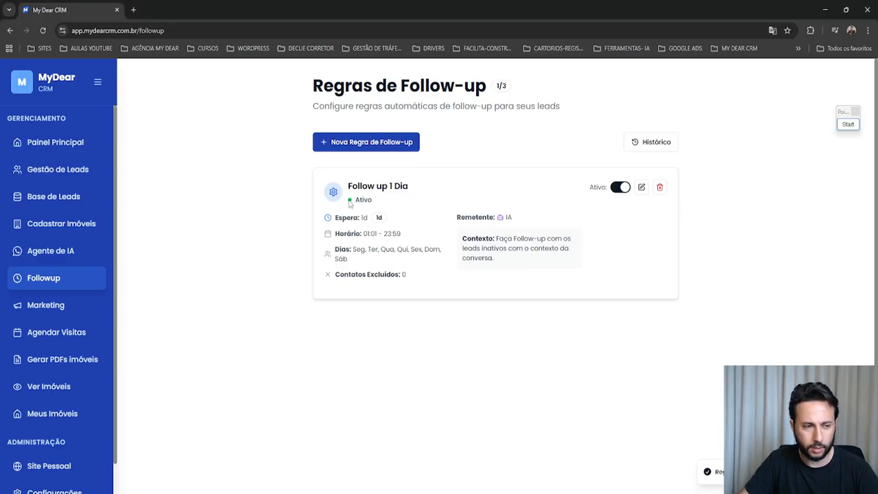
Mark the rule's Ativo status and its activation switch with red arrows using the screen annotation tool, and end the annotation.
left_click(853, 127)
mouse_move(792, 105)
left_mouse_down()
mouse_move(455, 133)
mouse_move(405, 202)
mouse_move(376, 201)
left_mouse_up()
left_click(815, 192)
left_click_drag(815, 192, 630, 189)
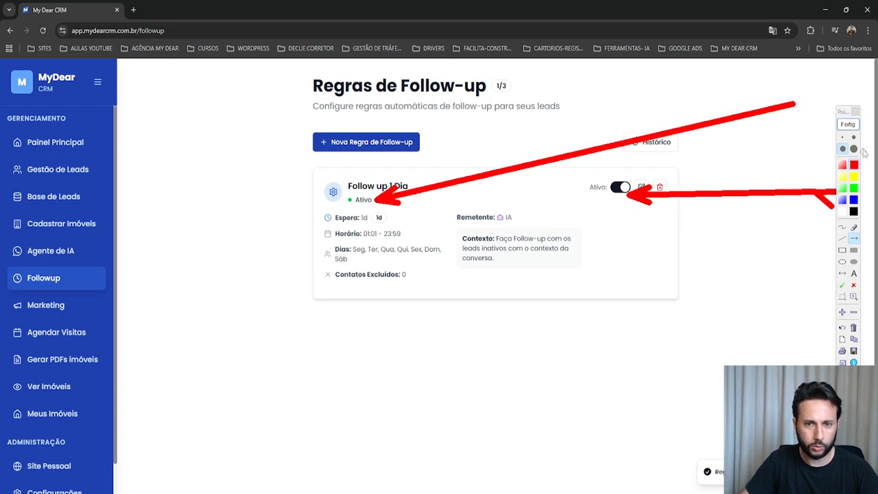
left_click(848, 125)
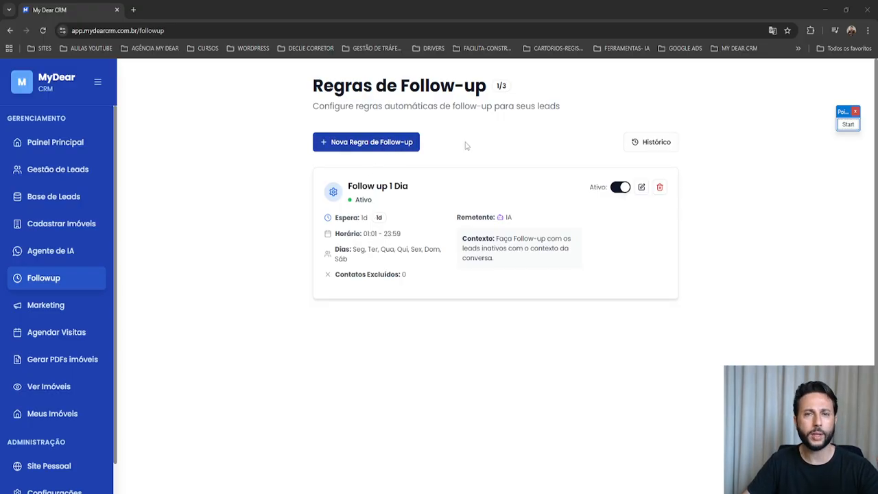
Start a new follow-up rule and name it REGRA FOLLOW 1H.
left_click(391, 143)
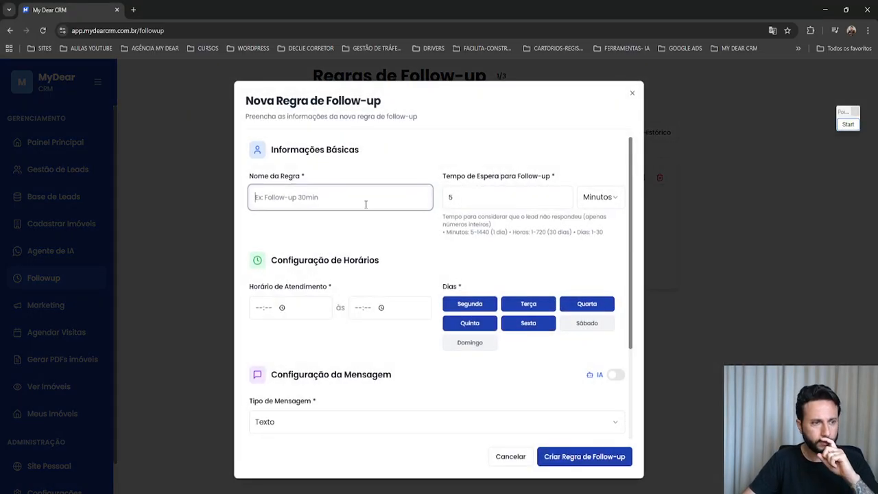
type("REGRA")
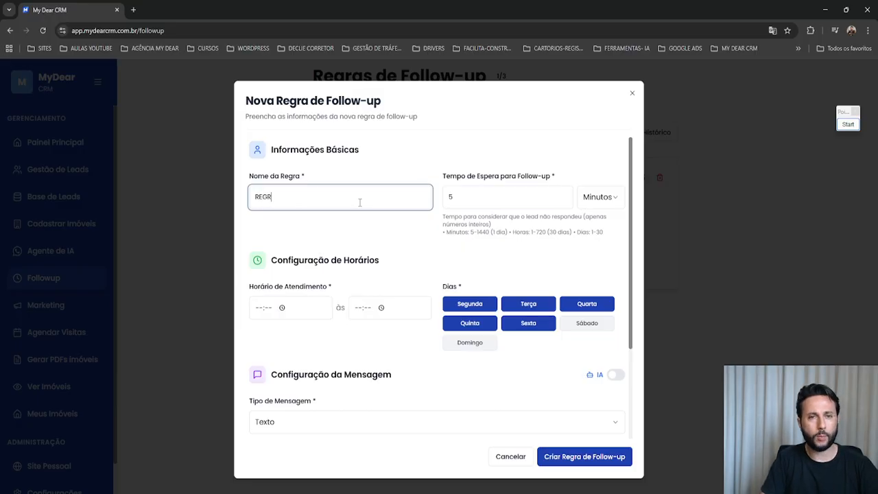
type("OLLOW")
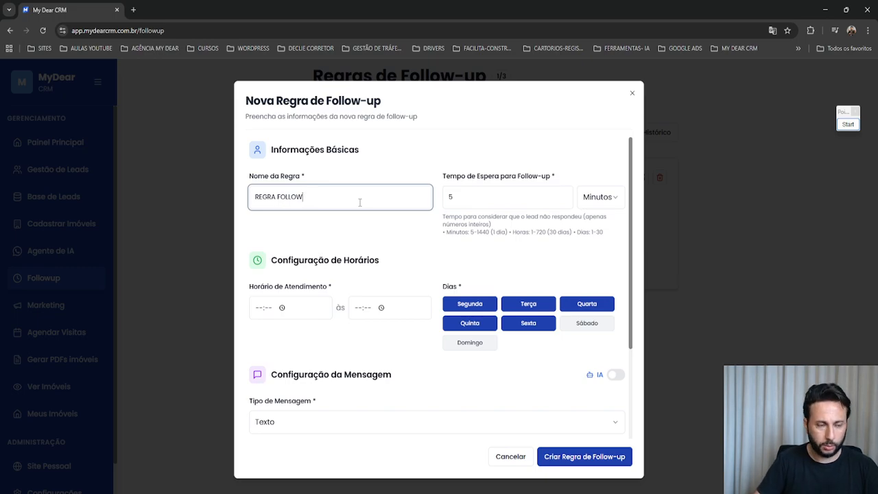
type(" 1H")
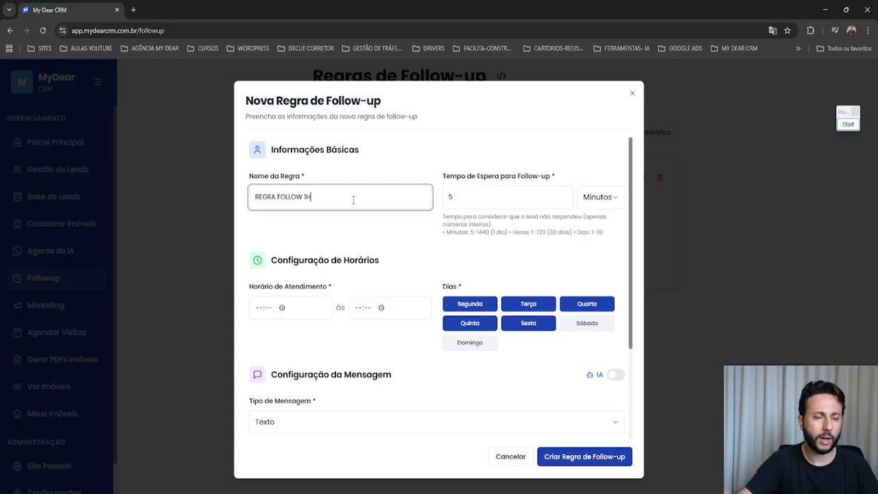
Set the new rule's follow-up waiting time to 1 and its unit to Horas.
double_click(446, 196)
type("1")
left_click(613, 198)
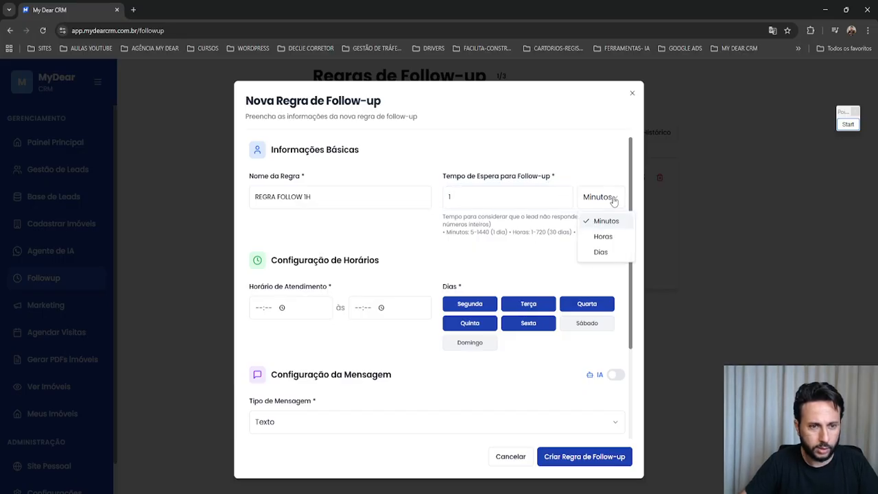
left_click(604, 238)
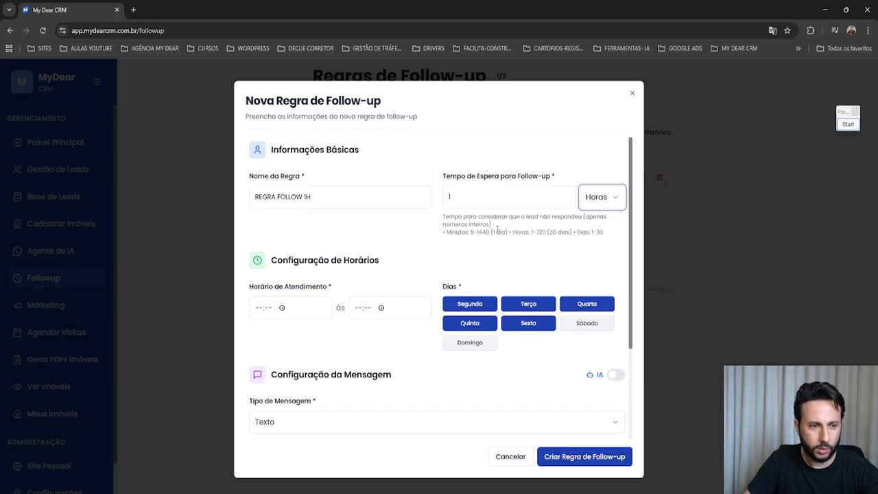
left_click_drag(447, 233, 474, 240)
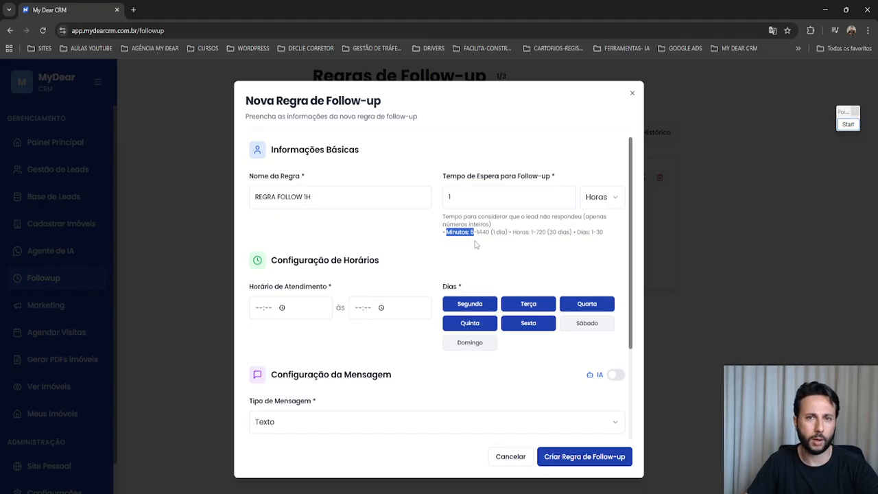
left_click(482, 244)
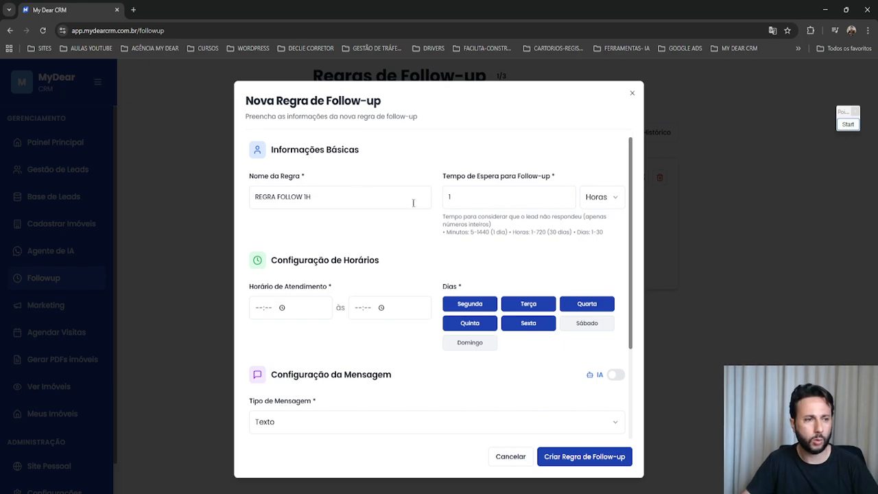
left_click_drag(313, 197, 253, 197)
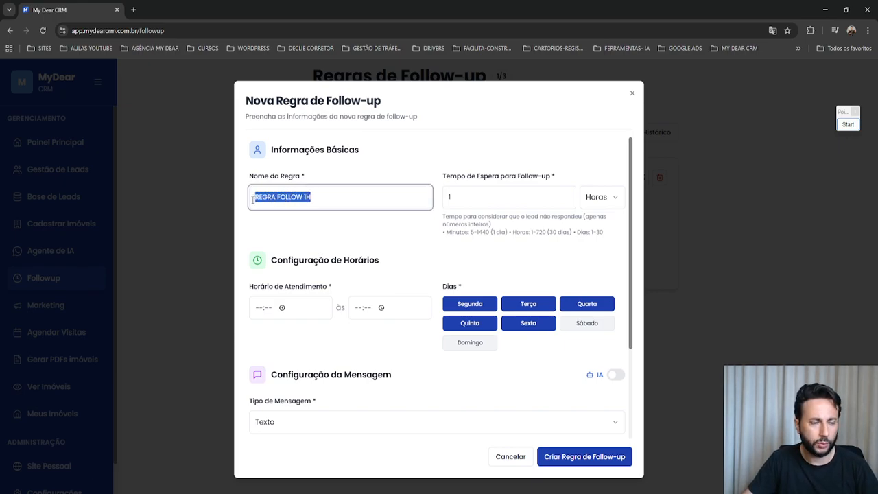
left_click(461, 196)
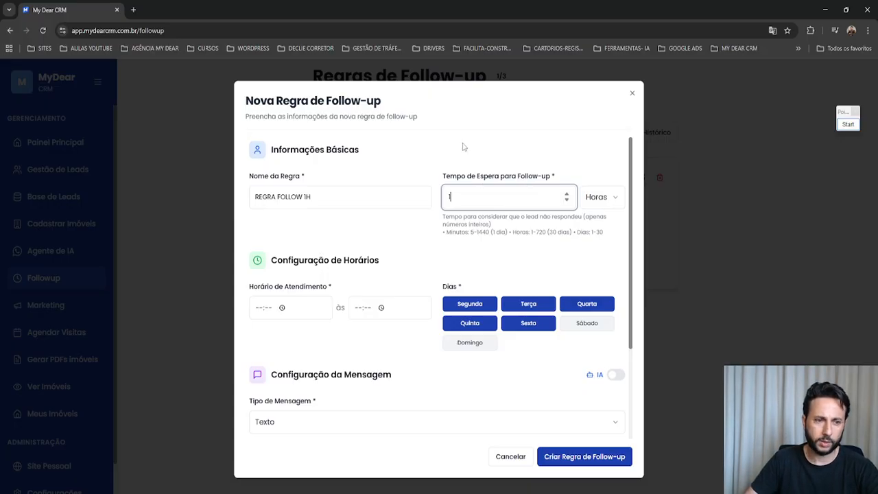
Point a red annotation arrow at the Horário de Atendimento start time, and end the annotation.
left_click_drag(632, 207, 632, 238)
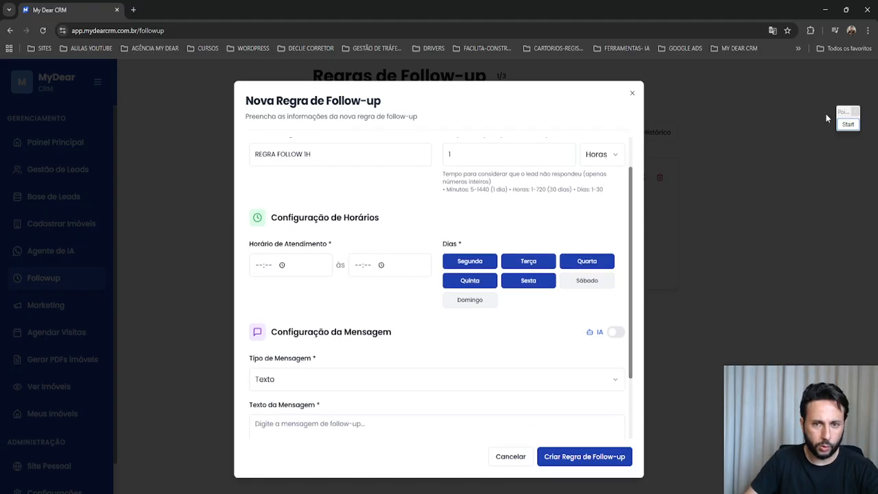
left_click_drag(843, 115, 698, 124)
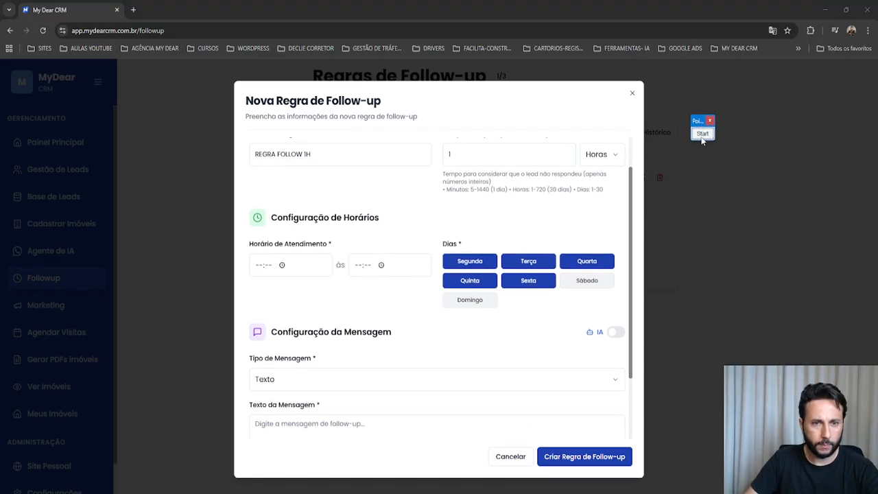
left_click(701, 135)
left_click_drag(533, 103, 289, 257)
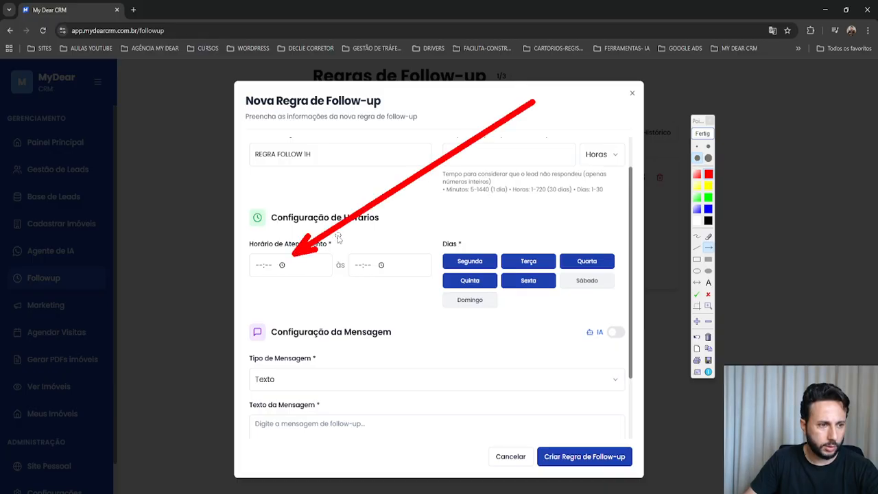
left_click(701, 134)
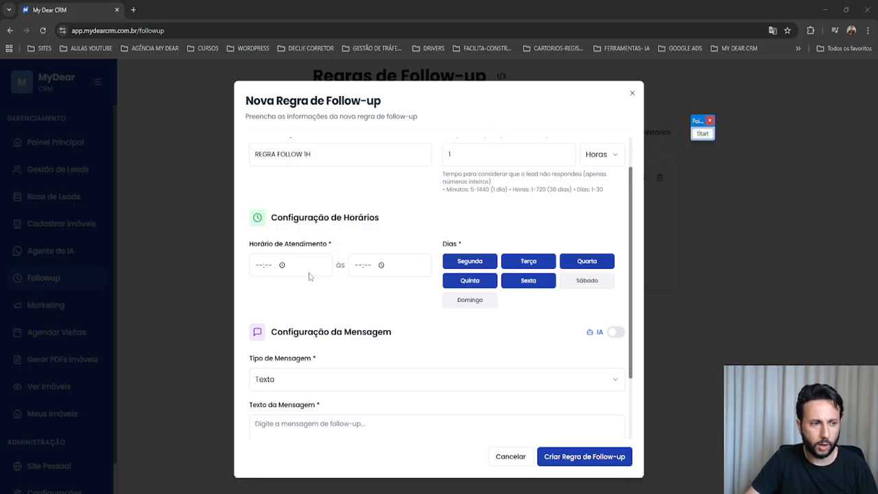
Set the start of the rule's Horário de Atendimento to 09:02.
left_click(268, 267)
left_click(281, 265)
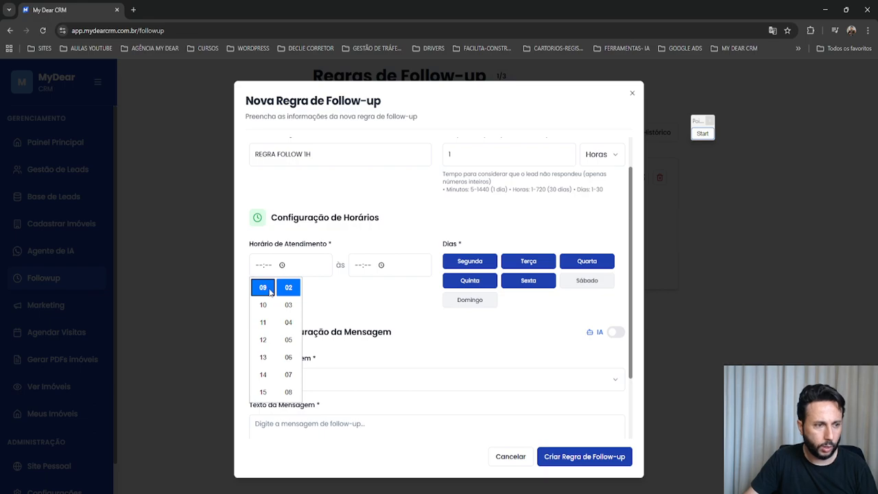
left_click(263, 289)
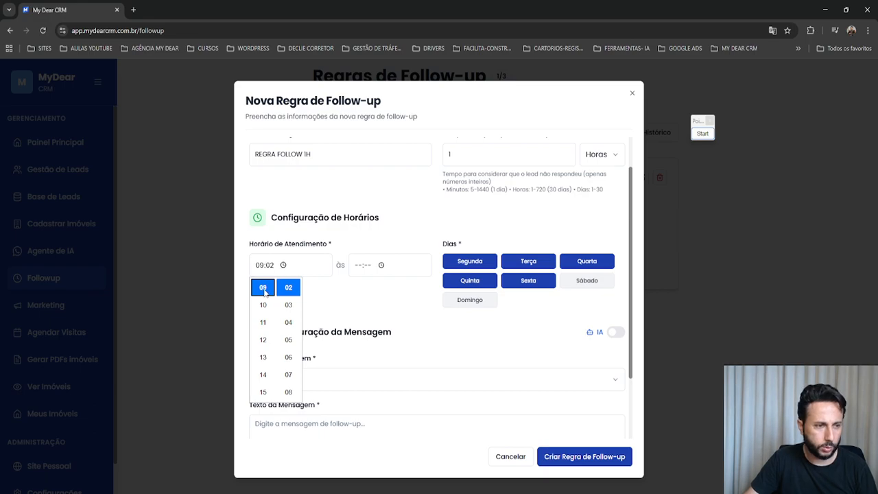
left_click(338, 288)
Set the end of the rule's Horário de Atendimento to 23:02.
left_click(382, 266)
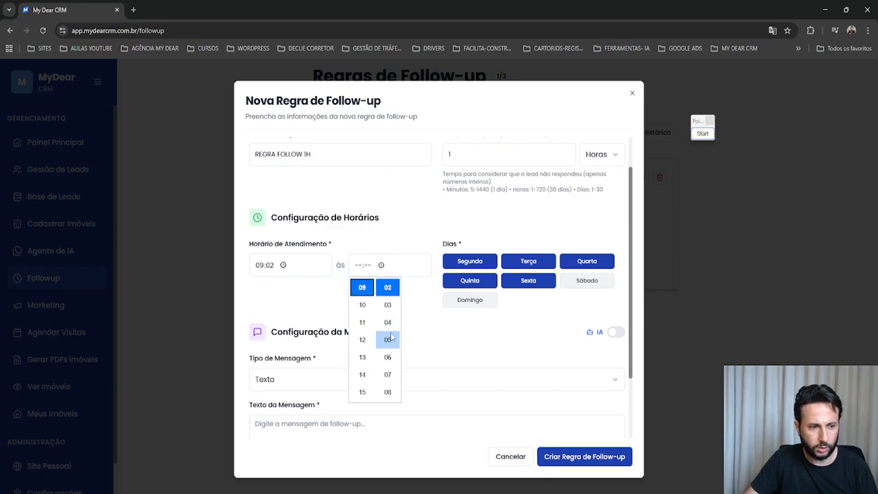
scroll(368, 384, "up", 3)
scroll(368, 385, "down", 5)
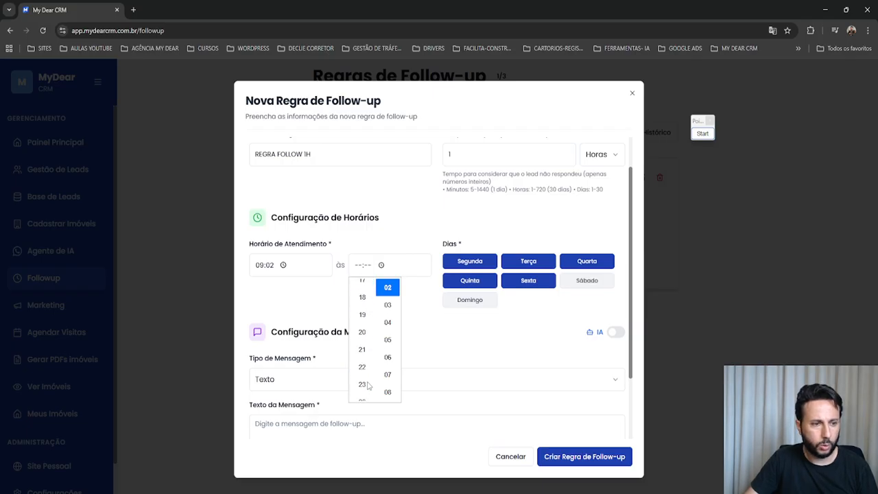
left_click(362, 392)
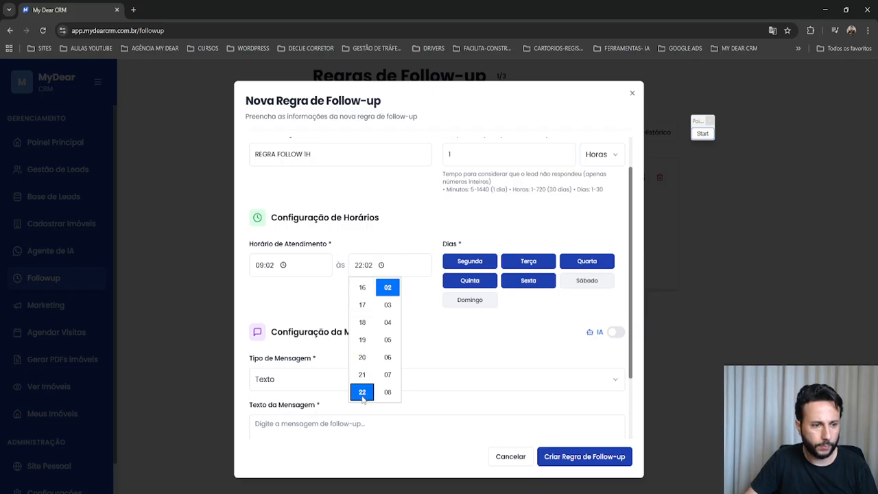
scroll(366, 393, "up", 4)
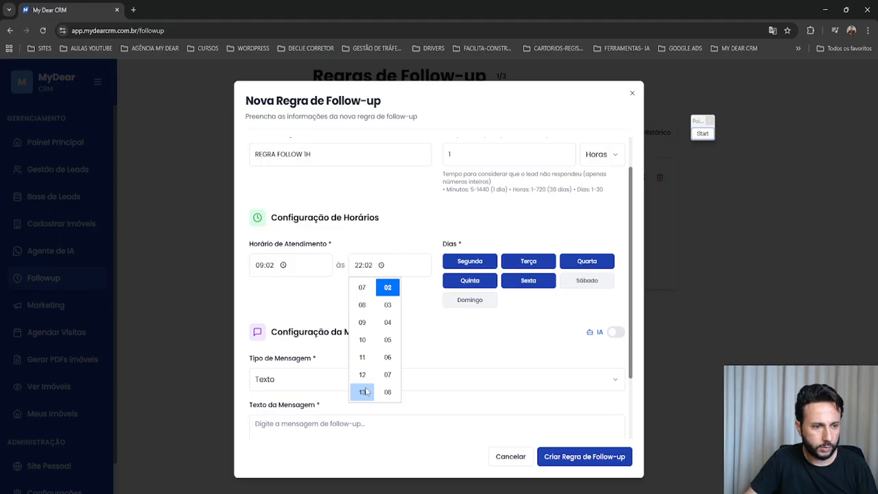
scroll(367, 392, "down", 4)
scroll(366, 391, "down", 2)
left_click(362, 373)
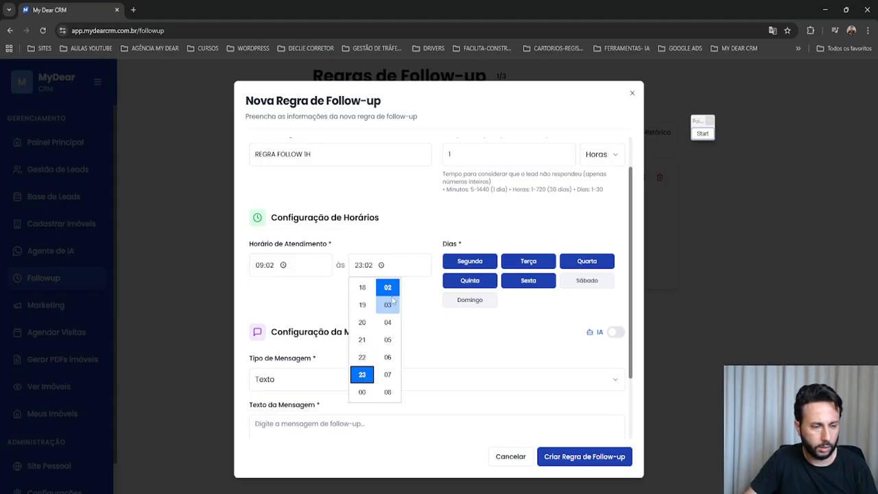
left_click(446, 323)
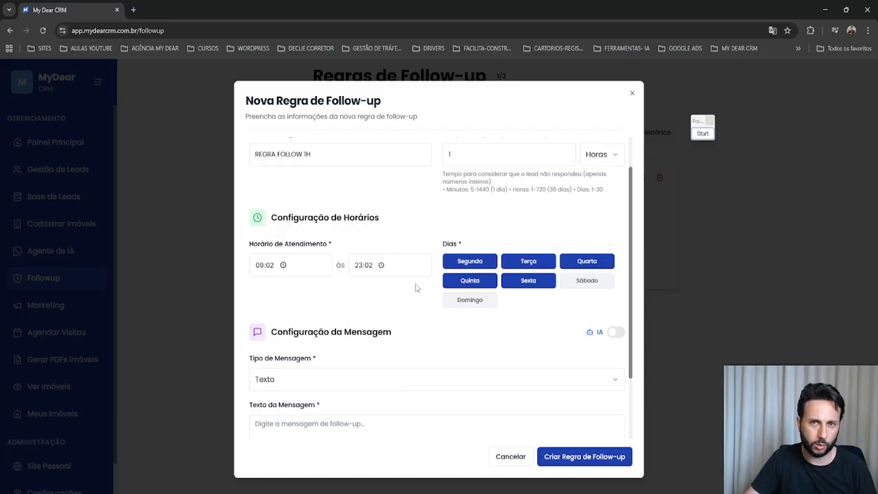
Deselect the rule's five weekdays, Segunda to Sexta, and select all five again.
left_click(470, 264)
left_click(506, 265)
left_click(577, 265)
left_click(474, 284)
left_click(524, 282)
left_click(484, 261)
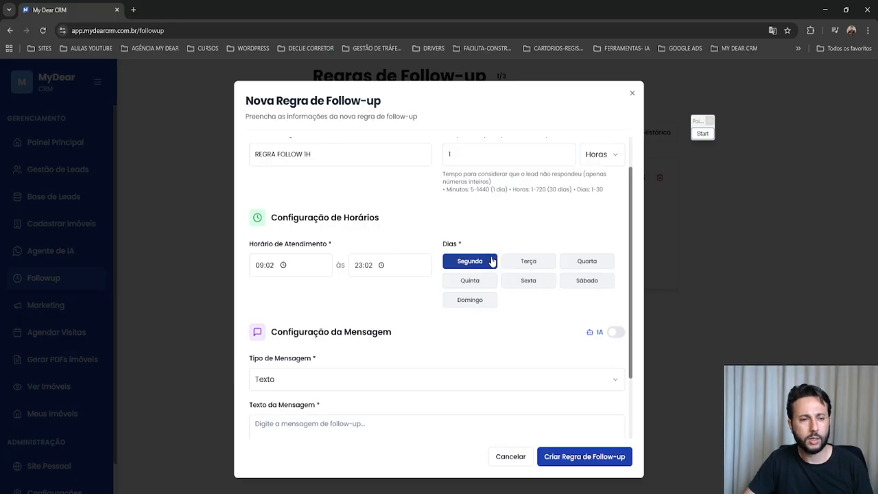
left_click(525, 262)
left_click(584, 261)
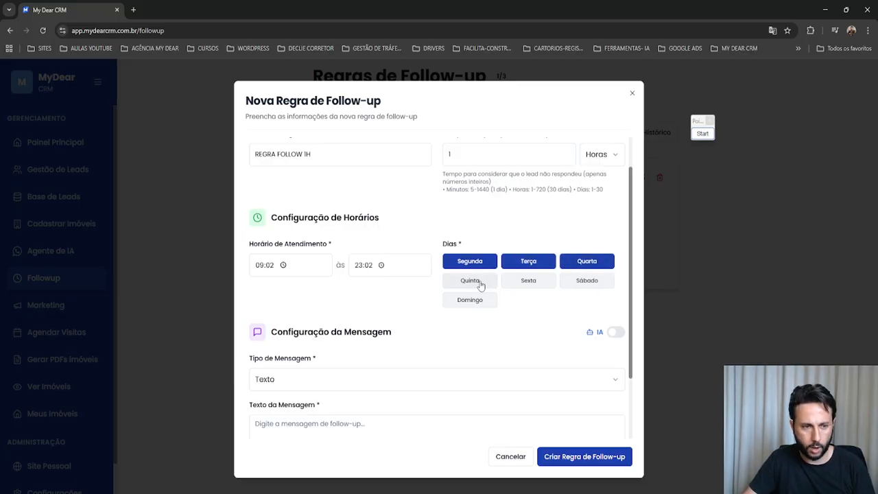
left_click(481, 284)
left_click(523, 282)
Add Sábado and Domingo to the rule's active days.
left_click(565, 283)
left_click(488, 302)
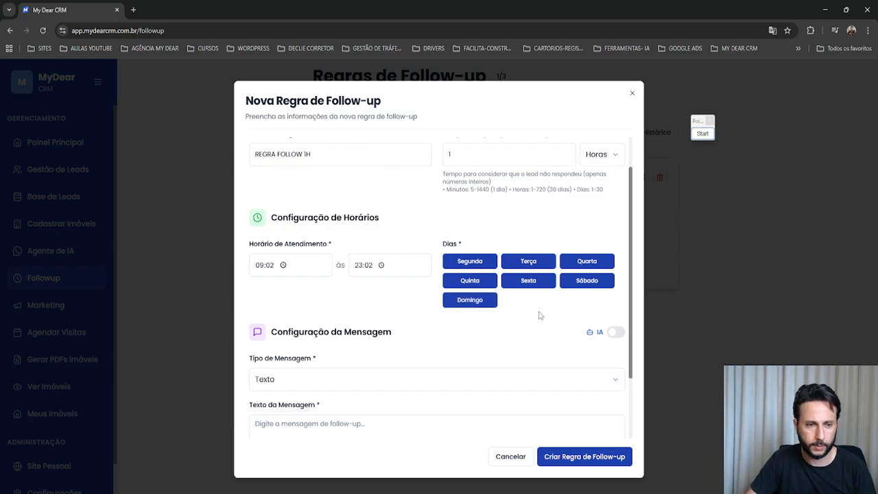
Draw two red arrows pointing at the message's IA switch with the screen annotation tool, and clear them.
left_click_drag(629, 232, 629, 293)
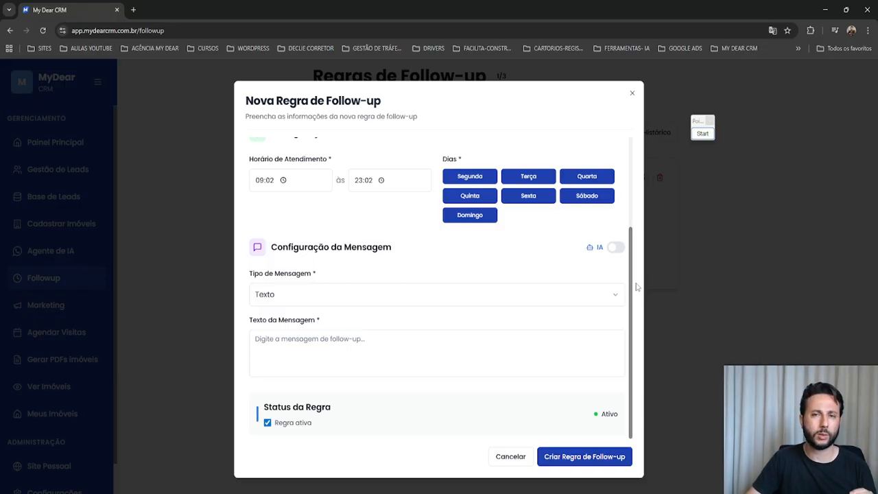
left_click_drag(697, 124, 700, 187)
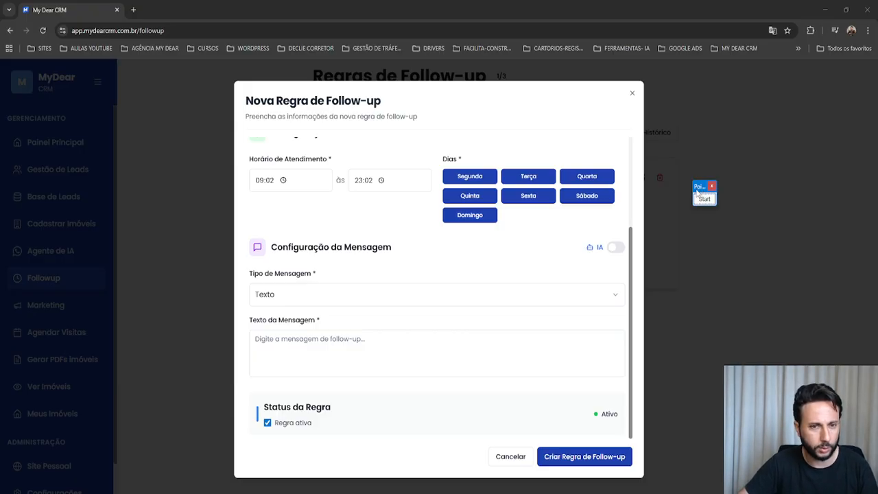
left_click(704, 199)
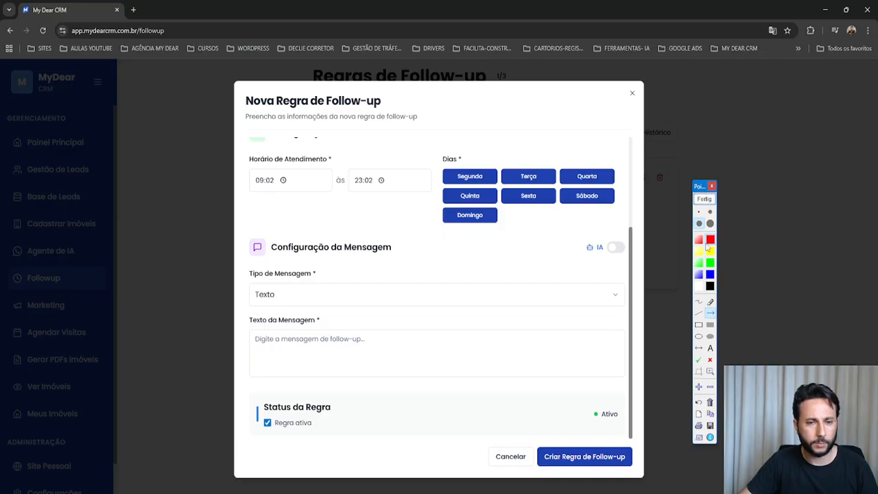
left_click_drag(509, 252, 582, 251)
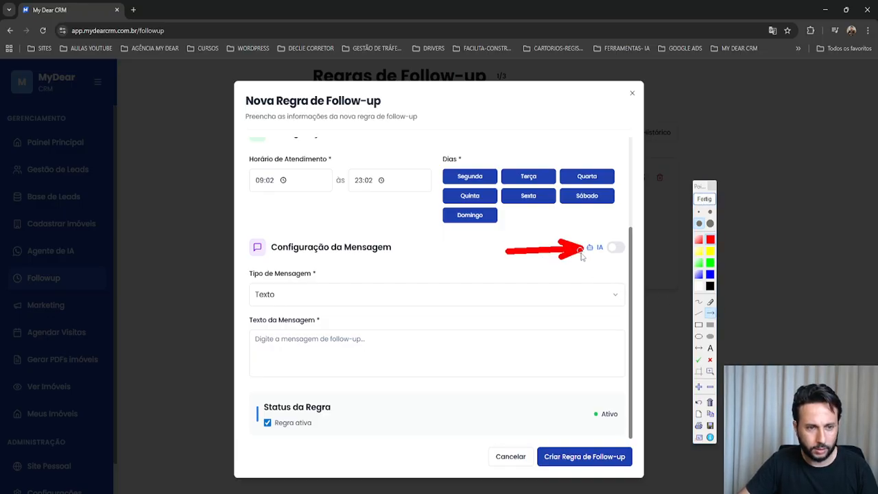
left_click_drag(613, 283, 614, 255)
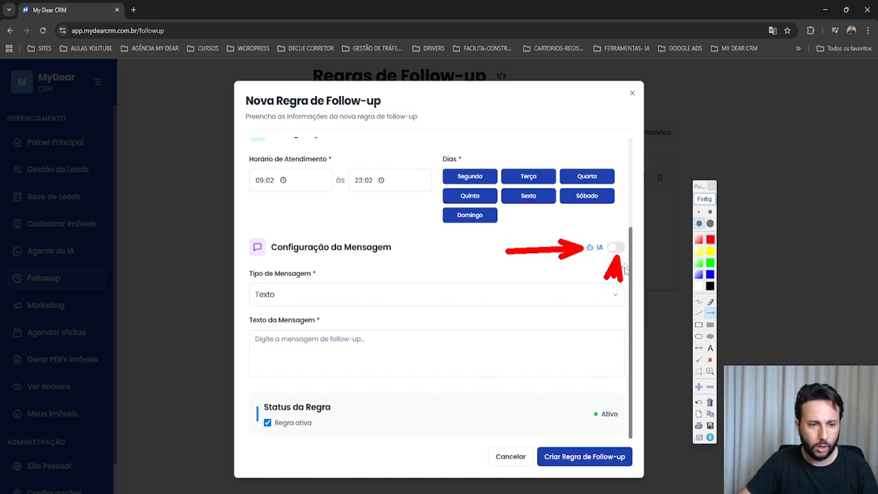
left_click(710, 212)
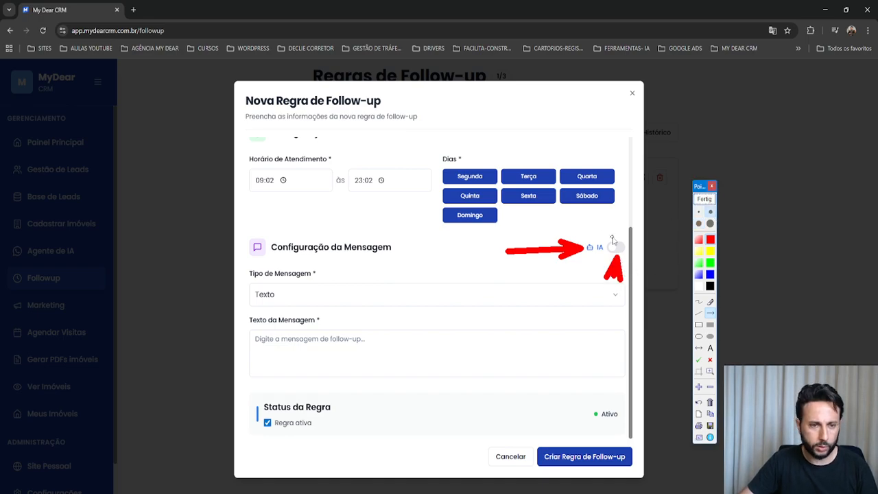
left_click(704, 199)
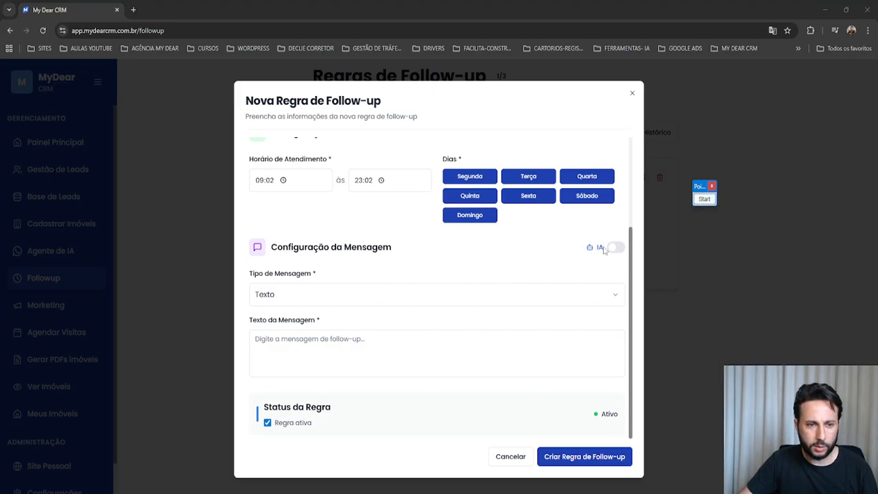
Keep Texto as the Tipo de Mensagem and begin the message text with "ola" and the lead's first name.
left_click(290, 294)
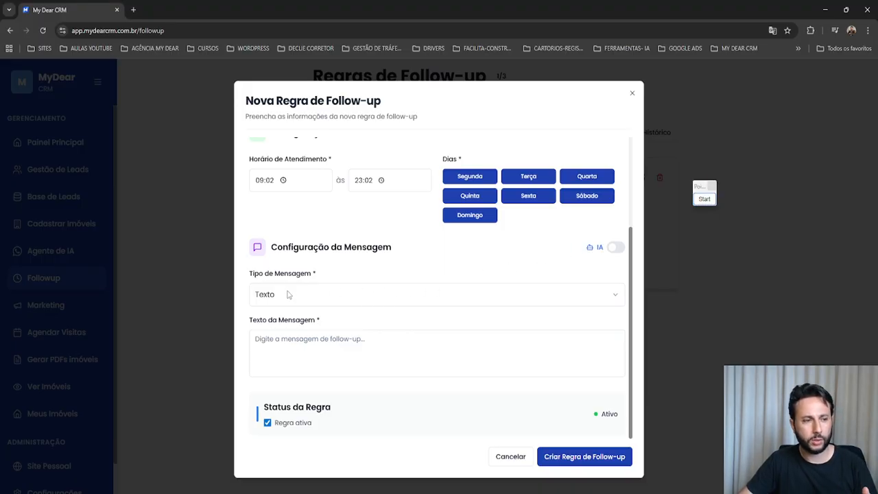
left_click(290, 299)
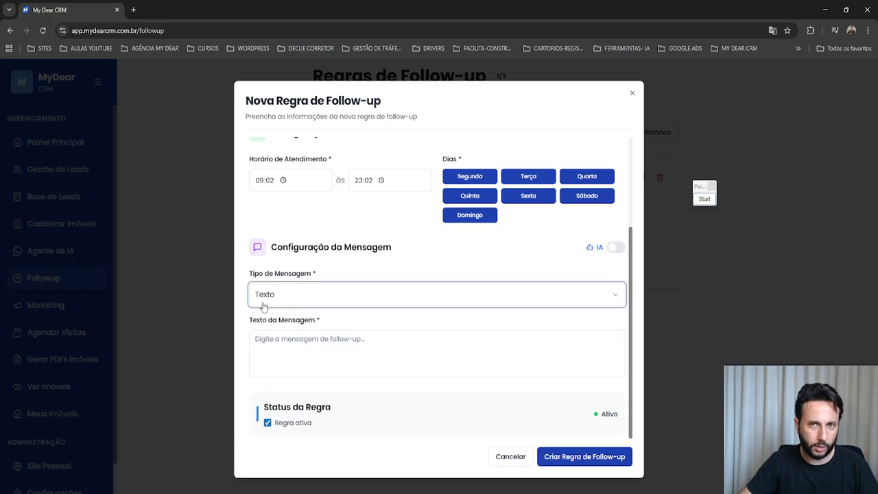
left_click(279, 338)
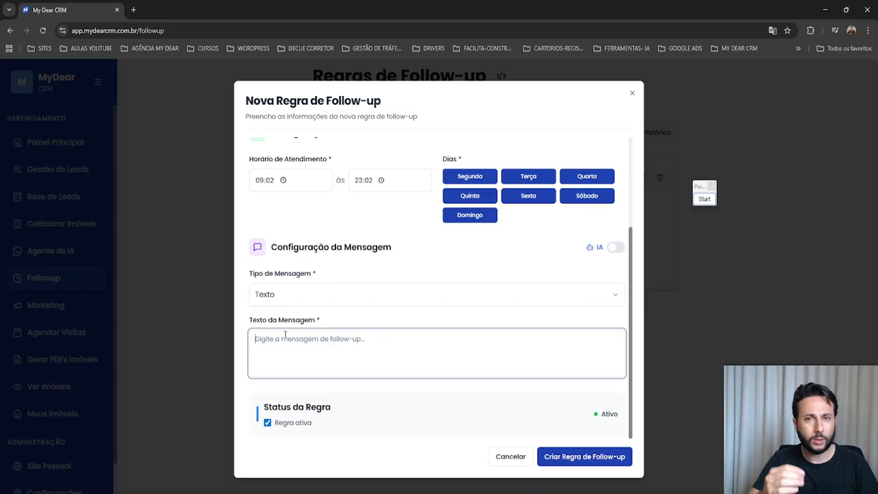
type("o")
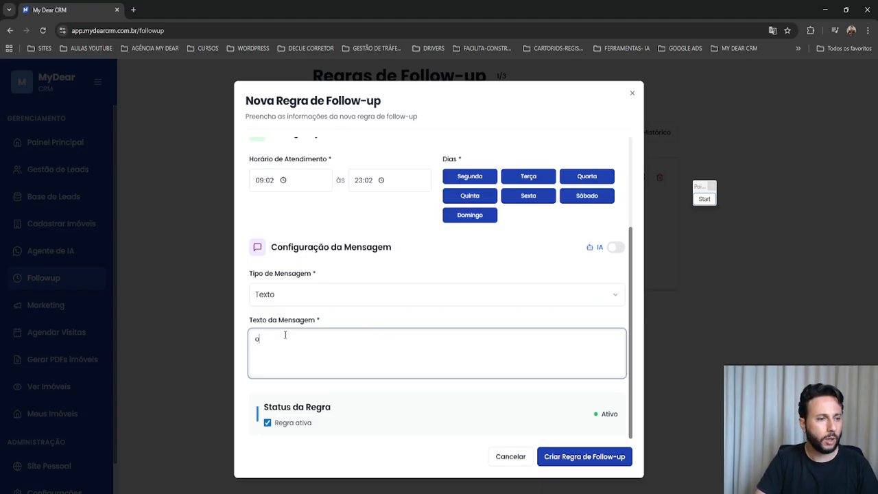
type("la vfu")
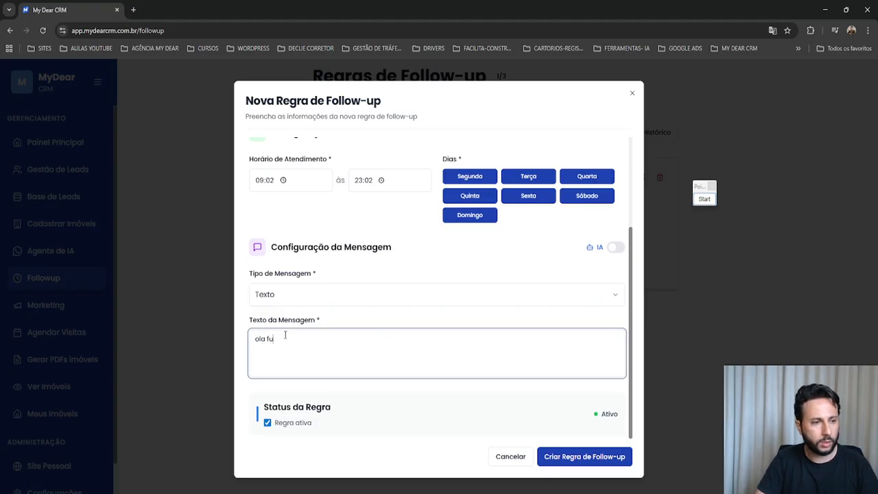
key("BackSpace")
key("BackSpace")
type("joão")
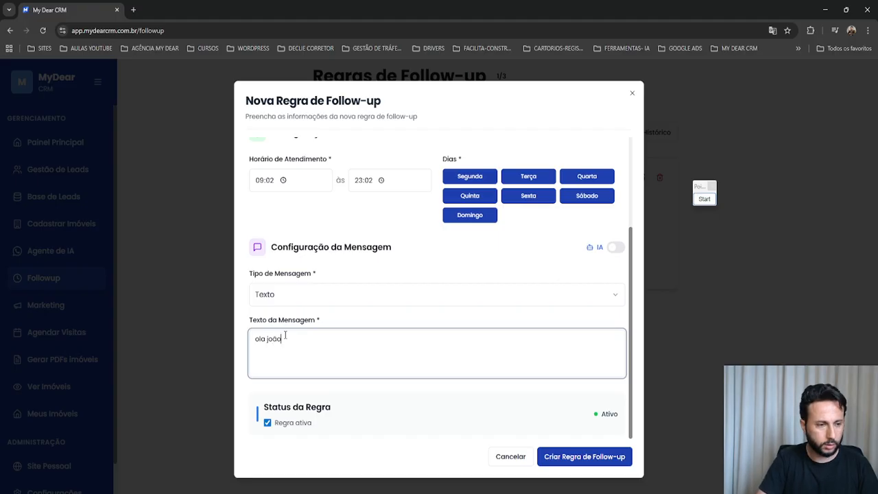
Continue the message text after the name with "você ainda tem interesse no imóvel acima?".
type(" você ainda")
type("interresse")
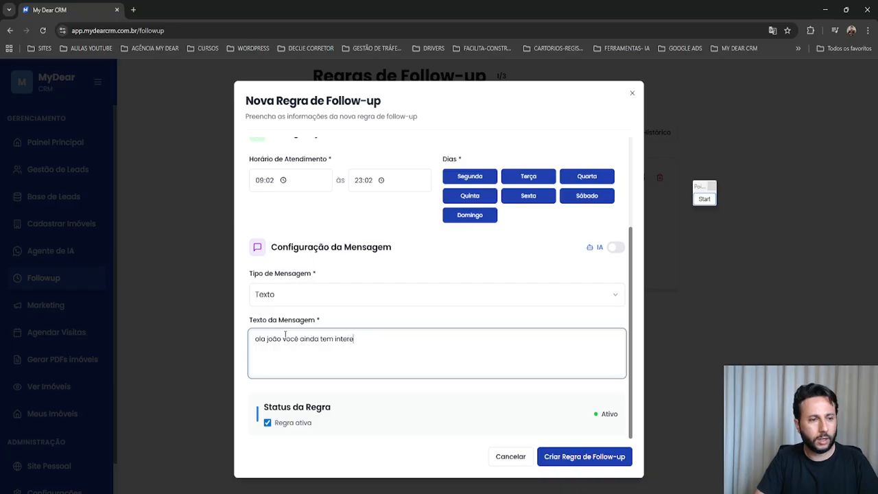
key("BackSpace")
key("BackSpace")
key("BackSpace")
key("BackSpace")
key("BackSpace")
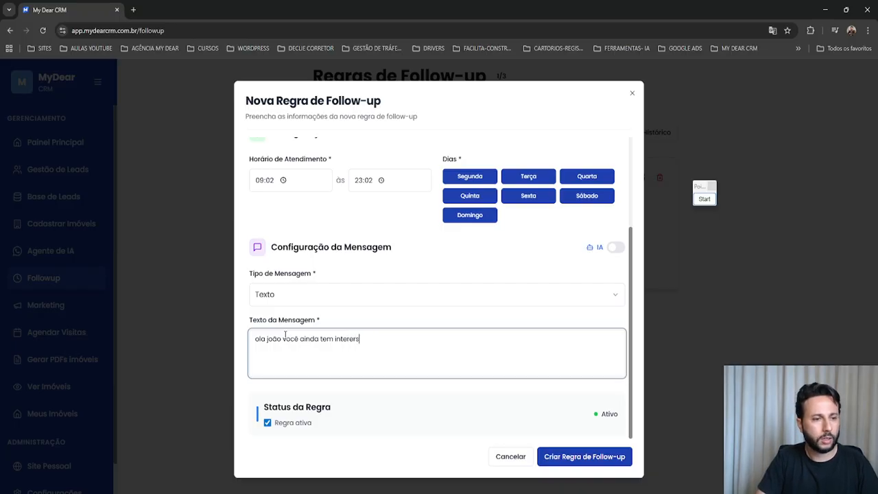
type("esse no")
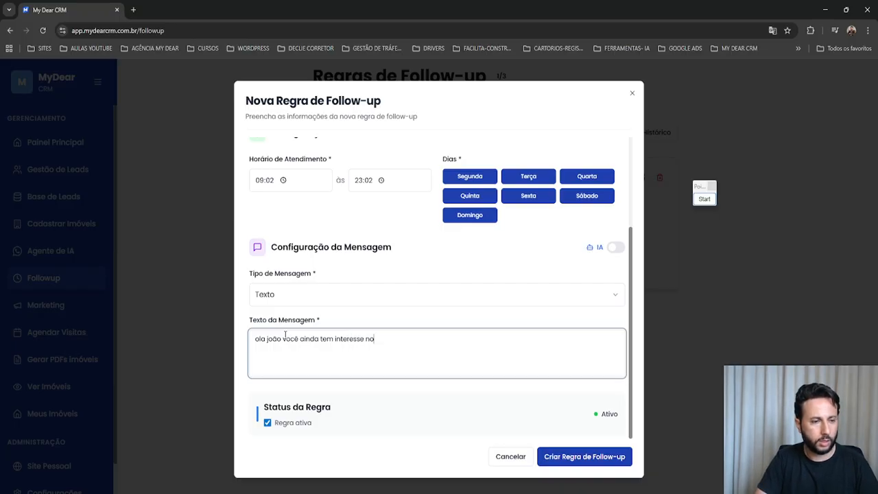
type(" im")
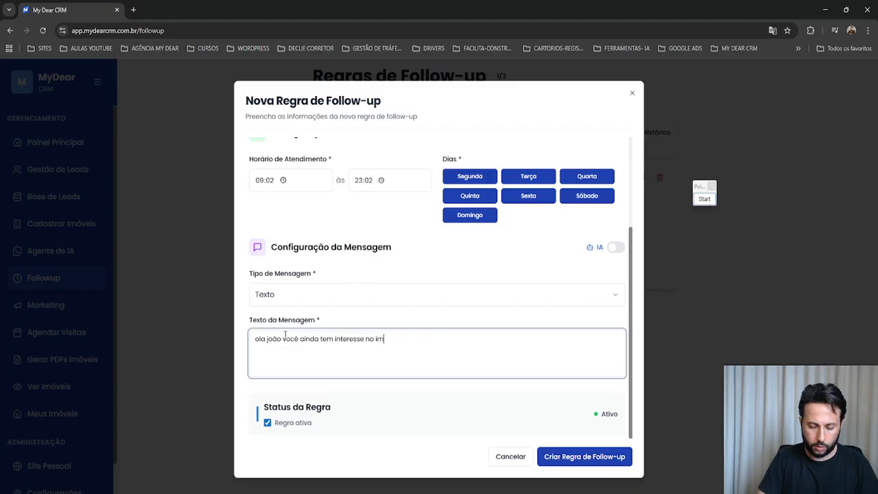
type("óvel acima?")
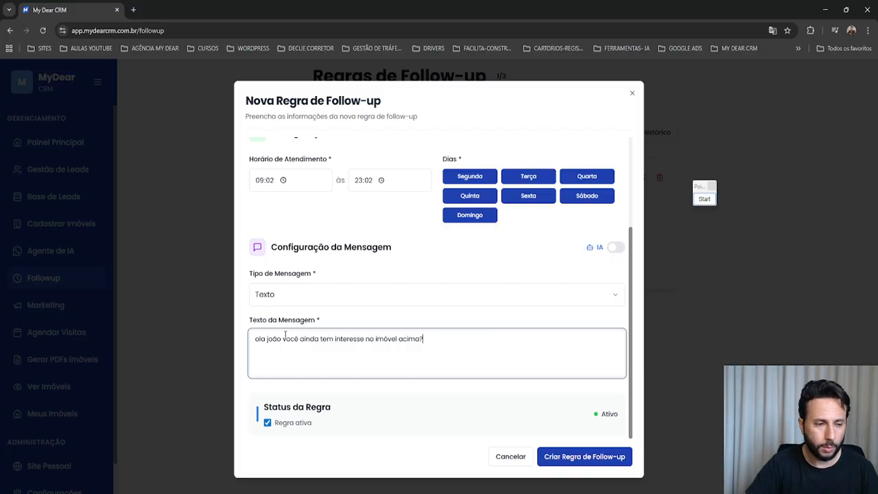
Correct the message's greeting to "olá" and add "ficou alguma?" at the end of the text.
left_click(265, 338)
key("BackSpace")
type("á")
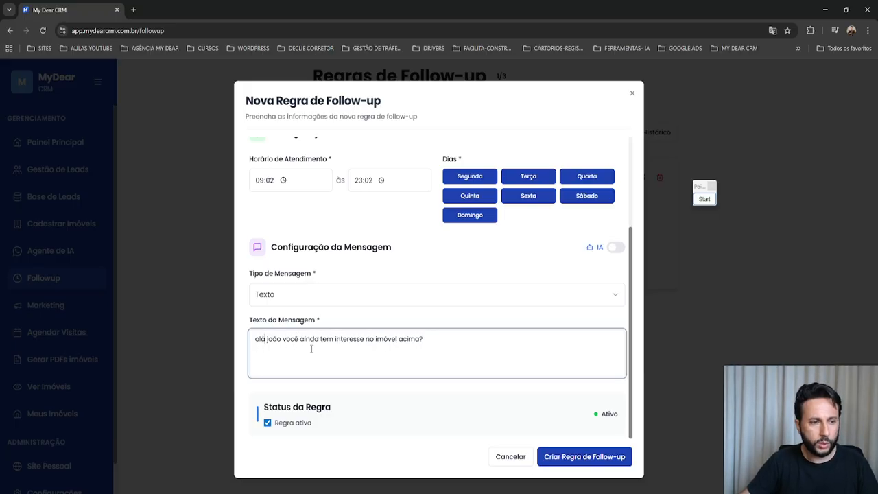
left_click(443, 341)
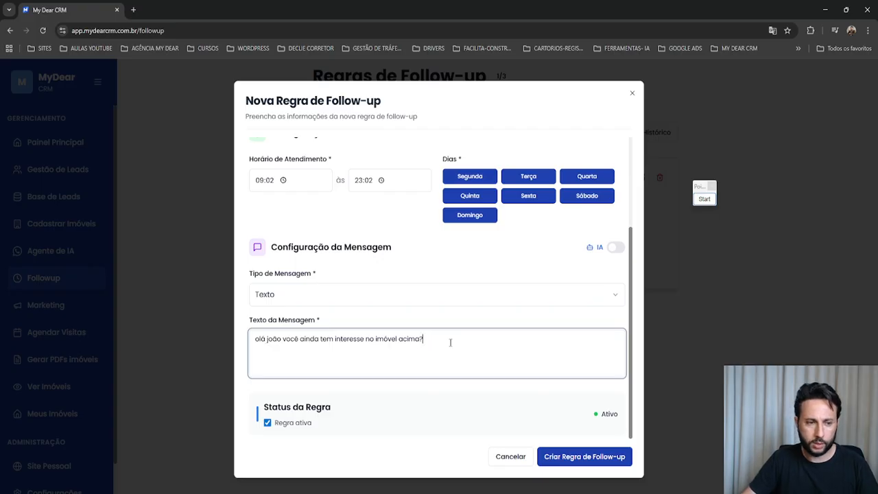
type("ficou alguma?")
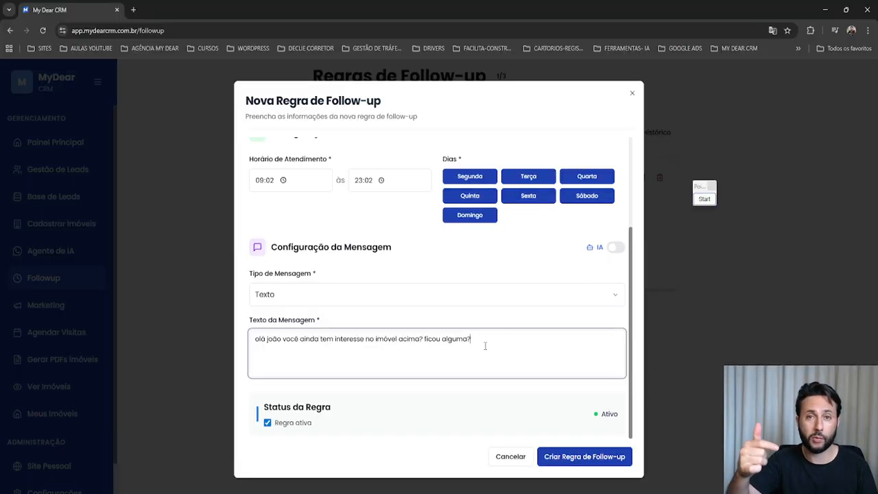
Switch Regra ativa off and on again, then mark the rule's status with two red arrows and clear them.
left_click(268, 423)
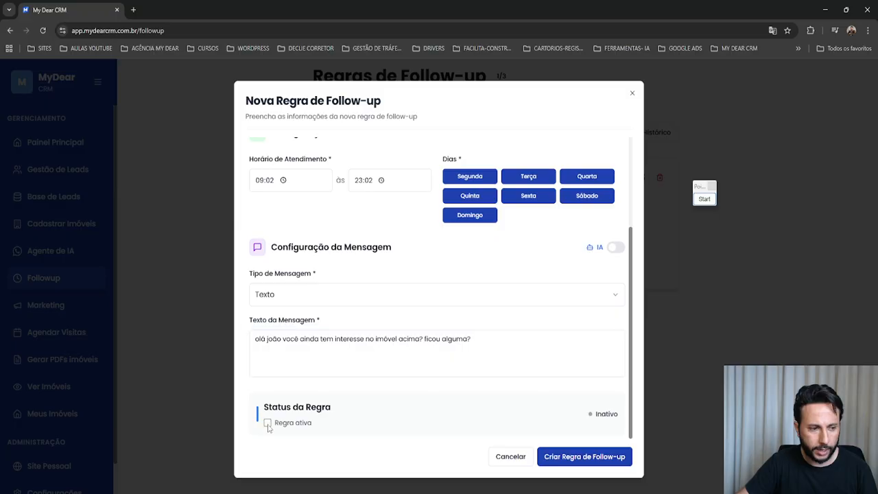
left_click(267, 423)
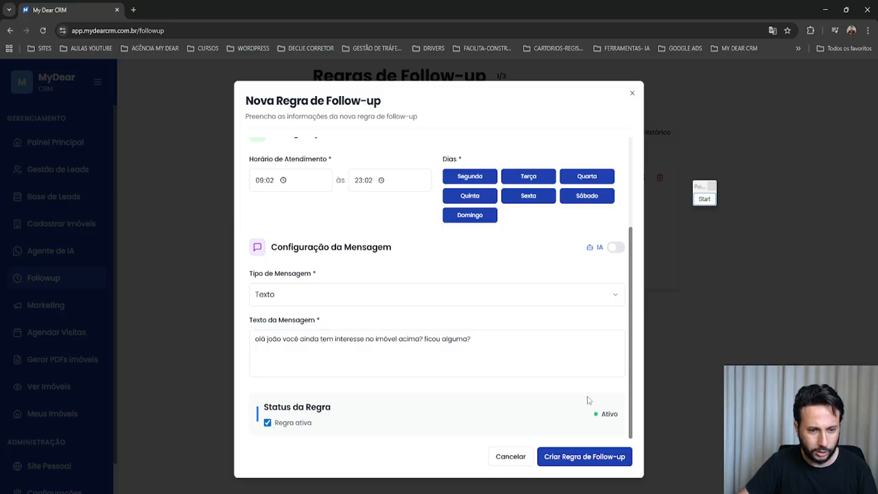
left_click(704, 199)
mouse_move(487, 409)
left_mouse_down()
mouse_move(326, 423)
mouse_move(569, 435)
mouse_move(596, 419)
left_mouse_up()
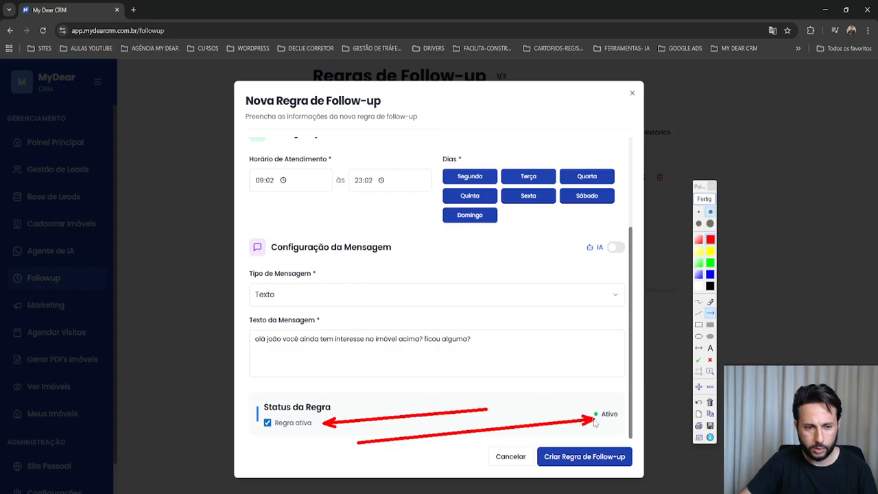
left_click(705, 199)
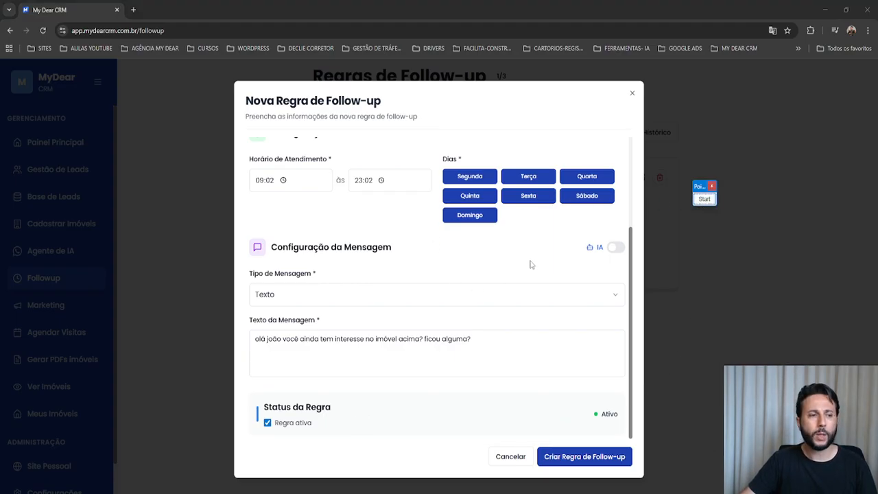
Check the rule's settings and capitalize the first letter of the message text so the greeting reads "Olá".
scroll(298, 306, "up", 3)
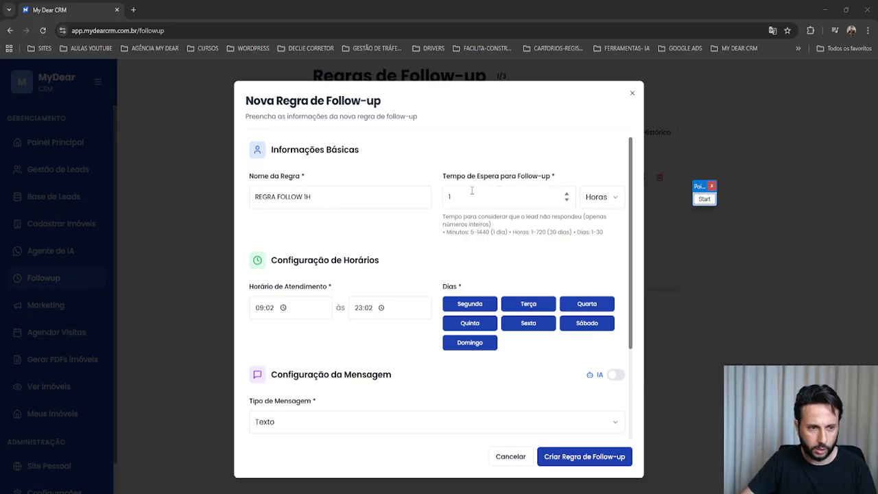
scroll(356, 268, "down", 2)
scroll(356, 268, "down", 1)
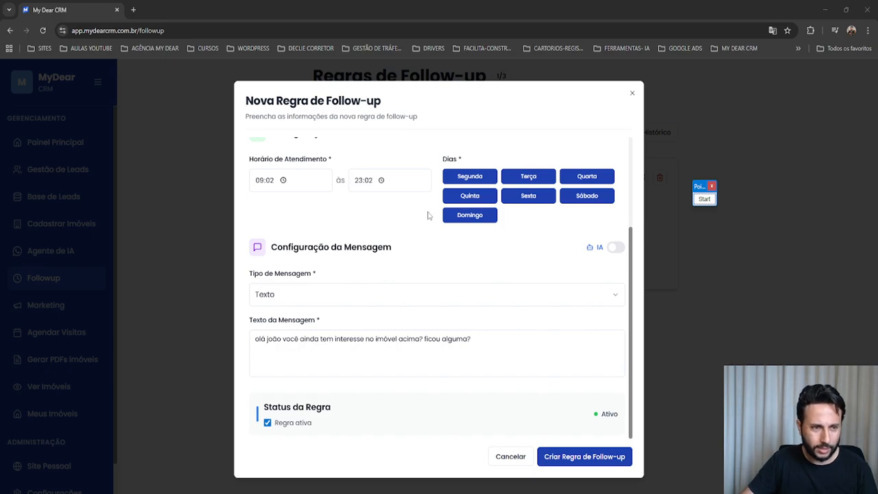
left_click(630, 236)
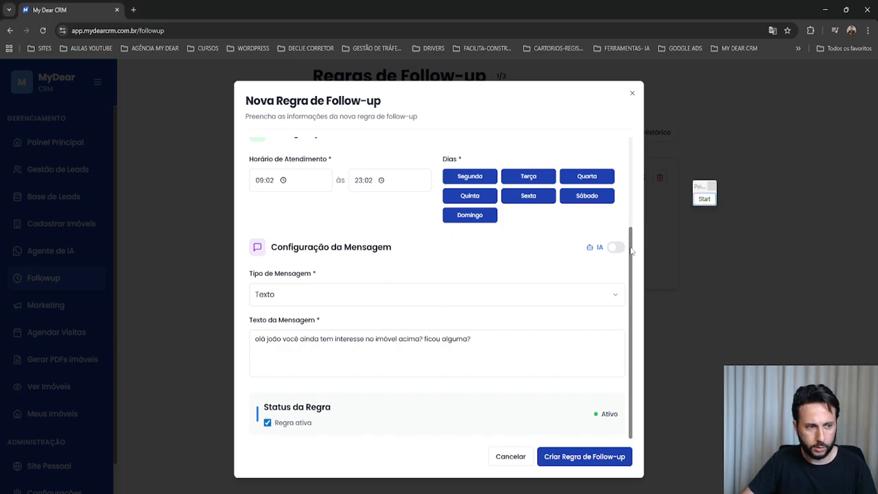
left_click_drag(255, 339, 483, 352)
left_click(258, 339)
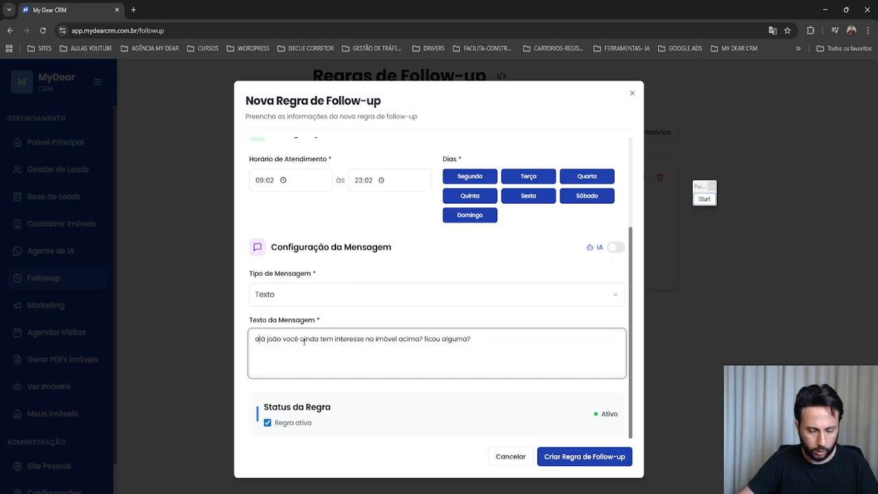
key("BackSpace")
type("O")
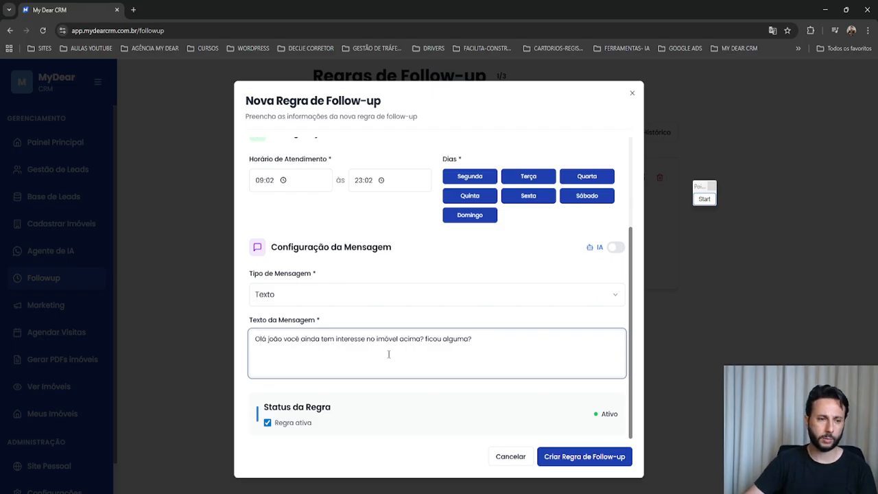
double_click(484, 340)
left_click_drag(484, 339, 303, 338)
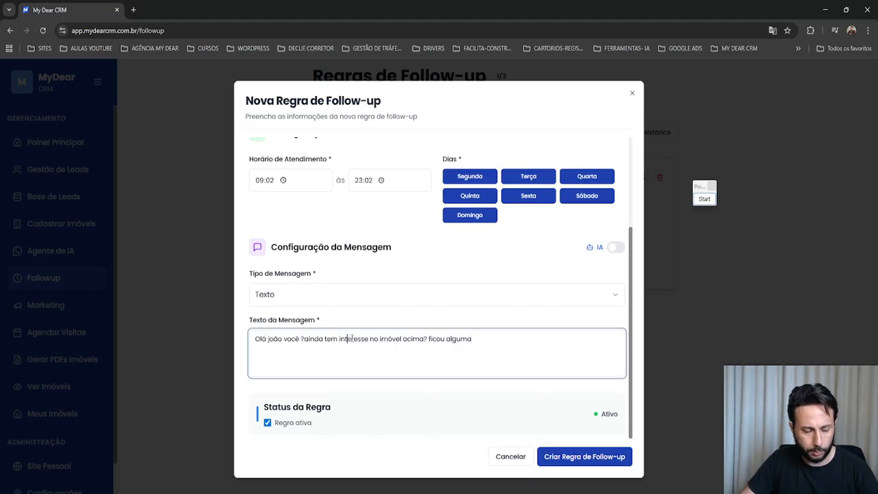
left_click(501, 335)
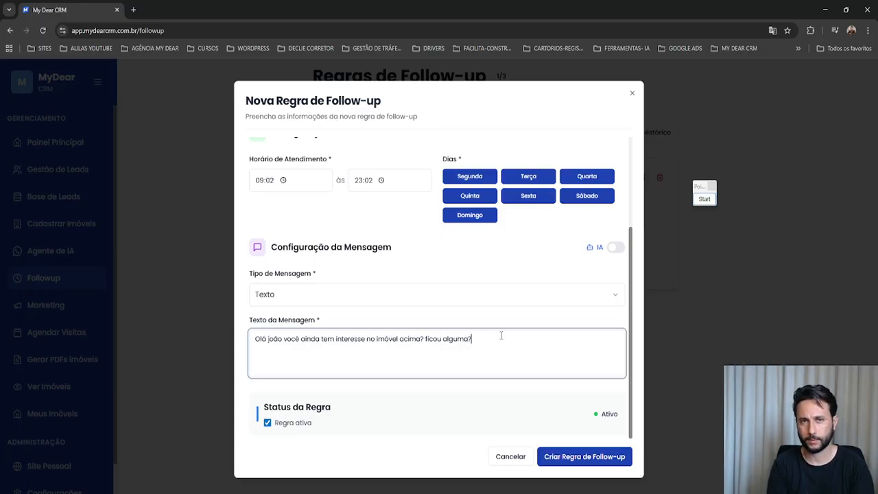
left_click(439, 392)
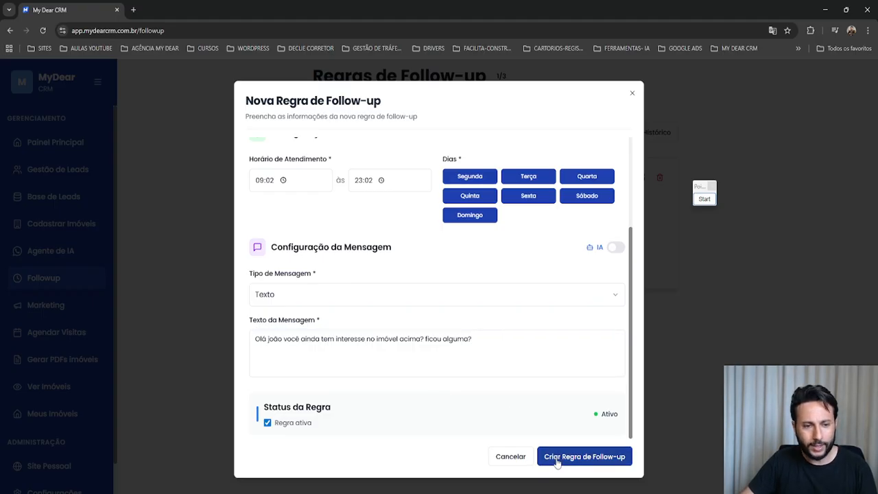
Point out Criar Regra de Follow-up with a red arrow, clear the marking, and create the REGRA FOLLOW 1H rule.
left_click(705, 199)
left_click_drag(691, 277, 587, 449)
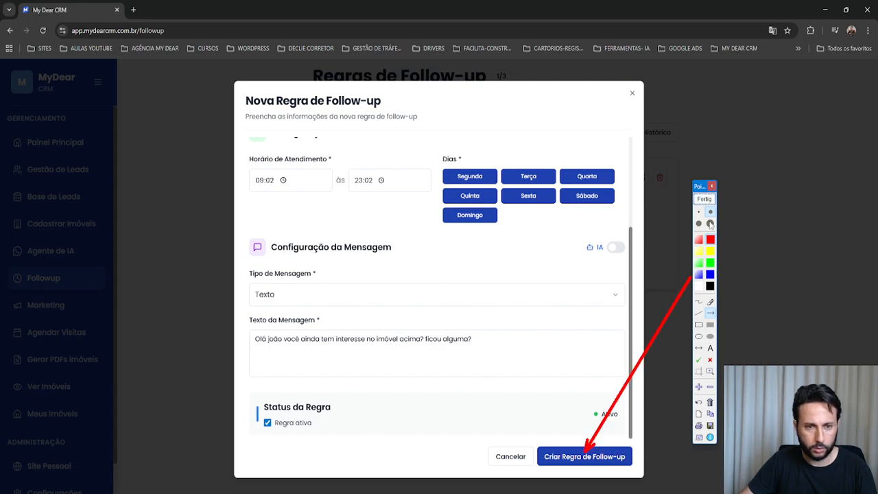
left_click(705, 199)
left_click(570, 457)
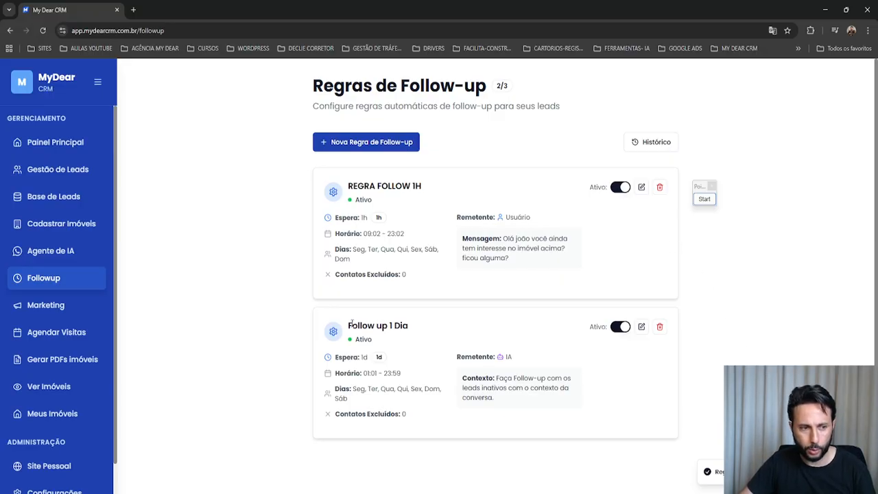
Highlight the names of the Follow up 1 Dia and REGRA FOLLOW 1H rules in the list.
left_click_drag(348, 326, 429, 334)
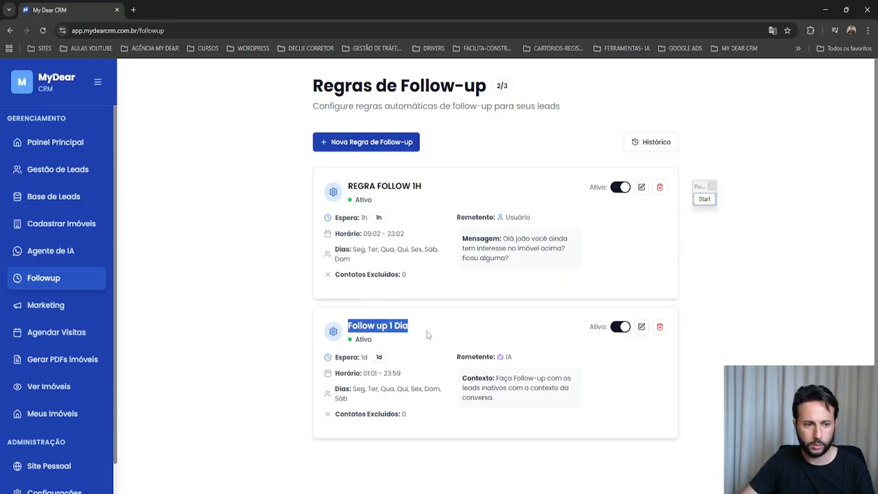
left_click(428, 334)
left_click_drag(348, 190, 442, 192)
left_click(452, 196)
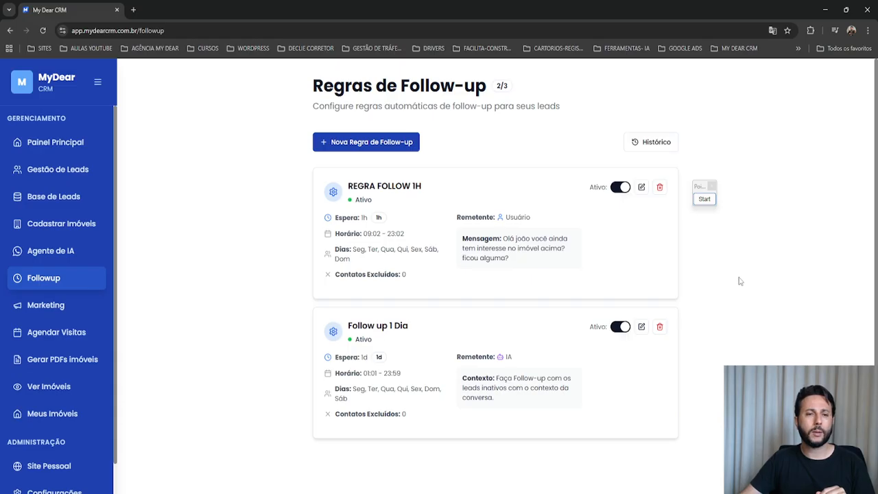
Open REGRA FOLLOW 1H for editing, mark its message text and IA switch with red arrows, and clear the markings.
left_click(642, 189)
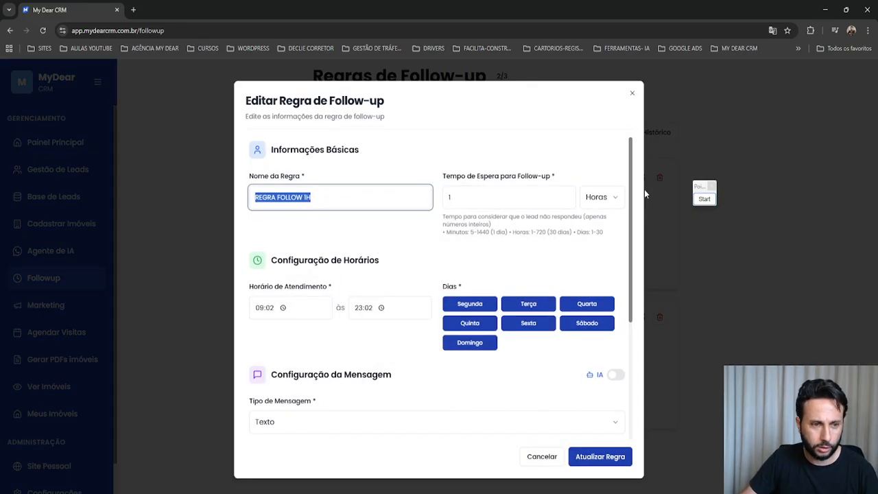
scroll(598, 231, "down", 3)
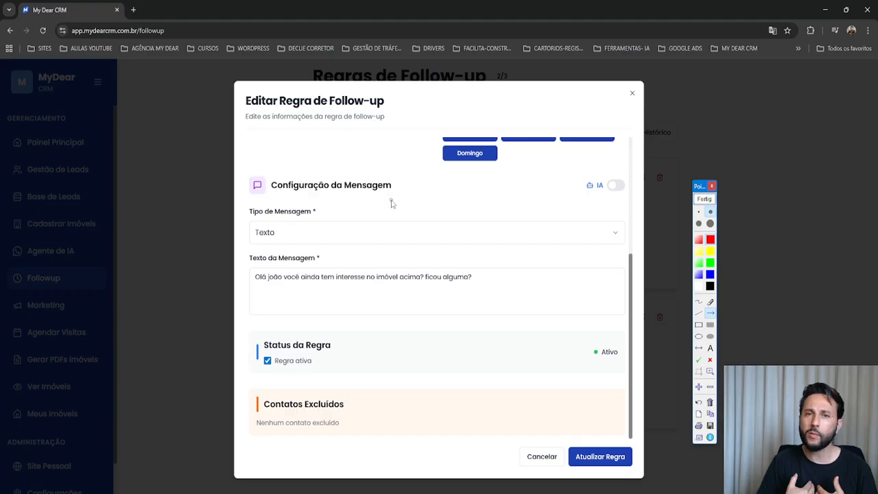
left_click_drag(392, 231, 314, 271)
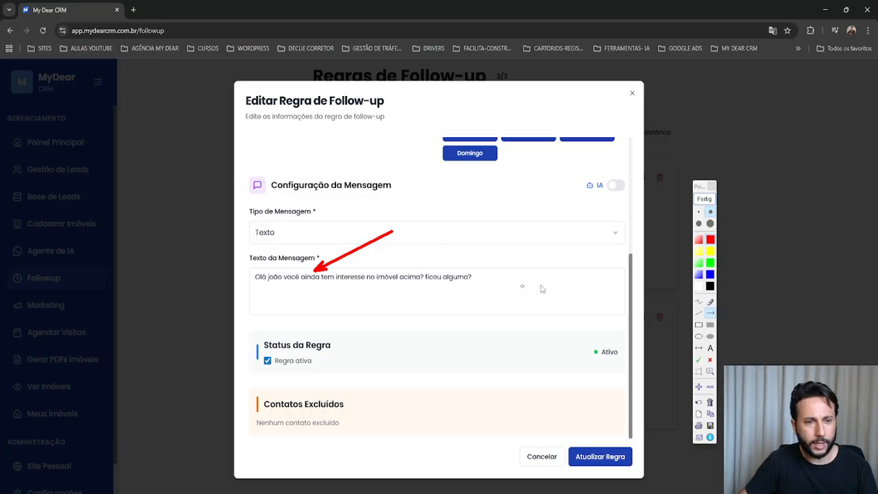
left_click_drag(453, 200, 596, 190)
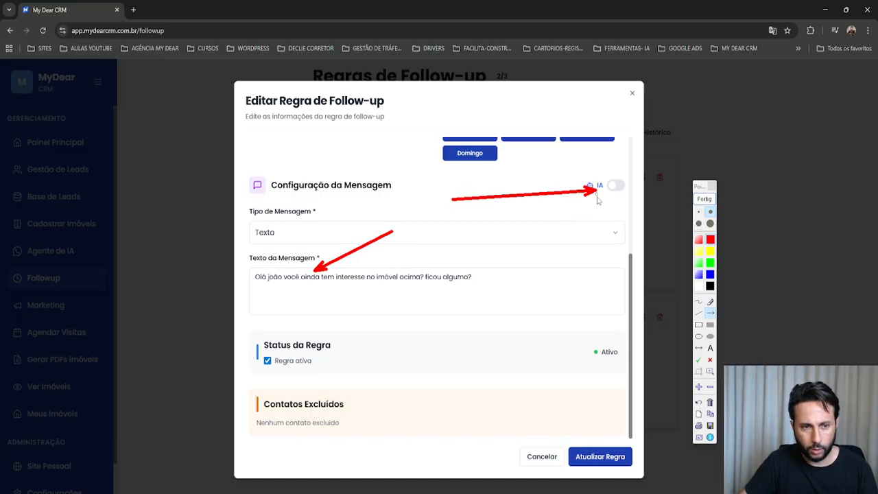
left_click(703, 199)
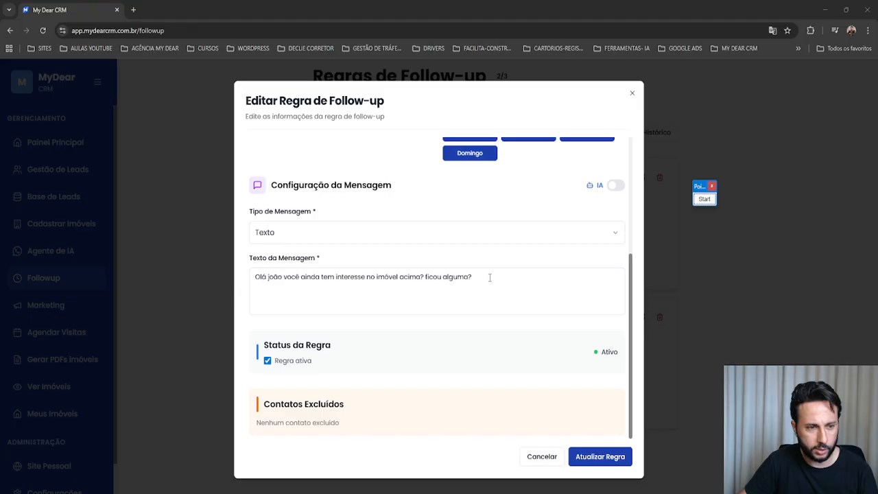
Delete the whole message text of the REGRA FOLLOW 1H rule.
left_click(467, 277)
left_click_drag(468, 277, 240, 269)
key("BackSpace")
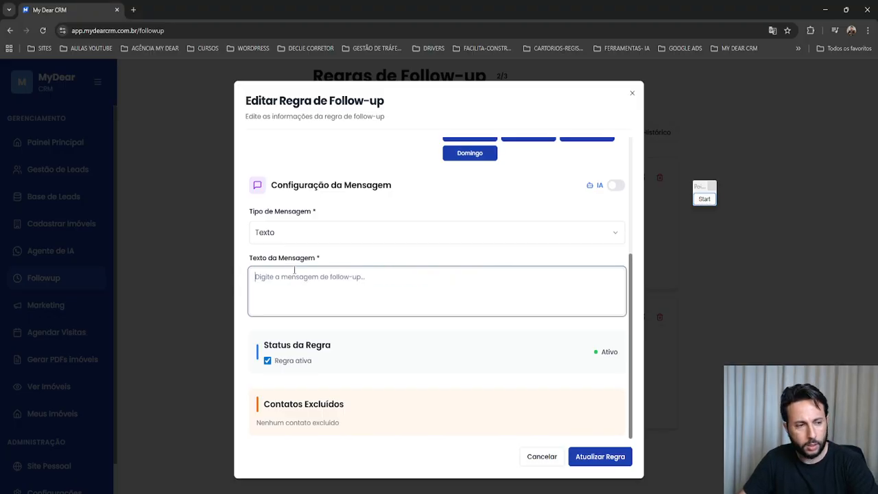
left_click(419, 239)
left_click(463, 196)
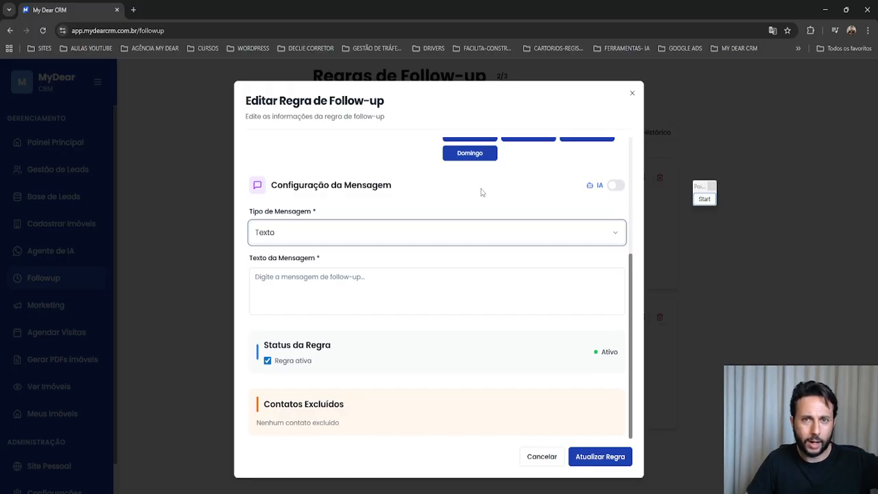
Point out the IA switch with a red arrow, clear the marking, and turn IA on for the message.
left_click(705, 198)
left_click_drag(470, 198, 608, 185)
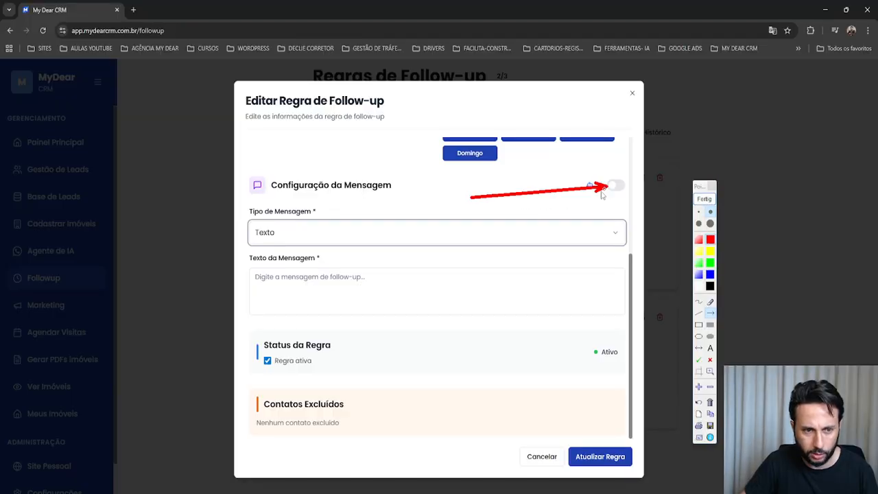
left_click(706, 199)
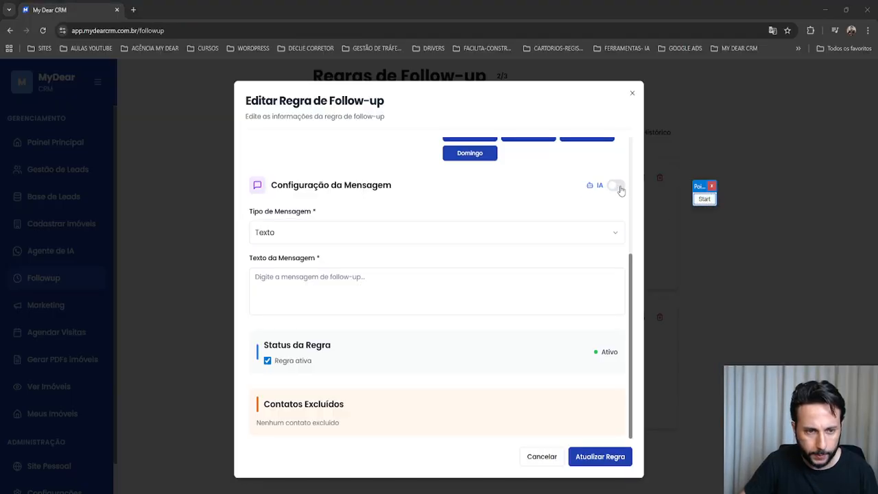
left_click(616, 186)
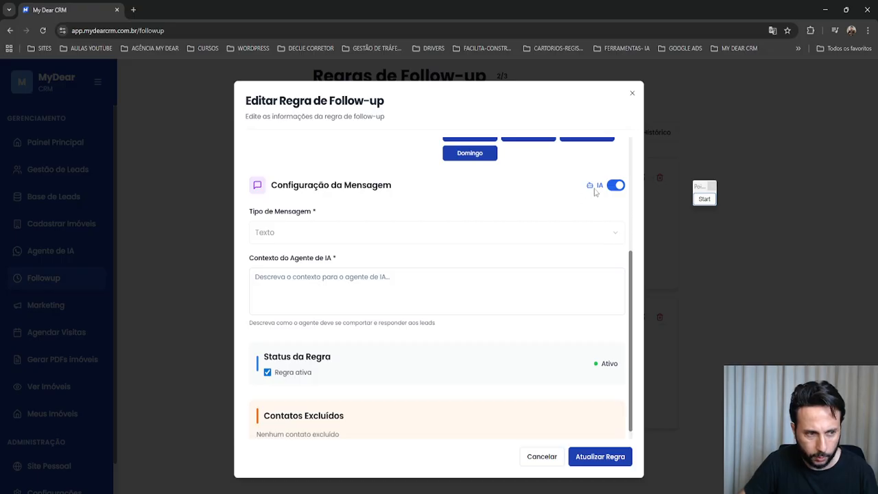
left_click(327, 282)
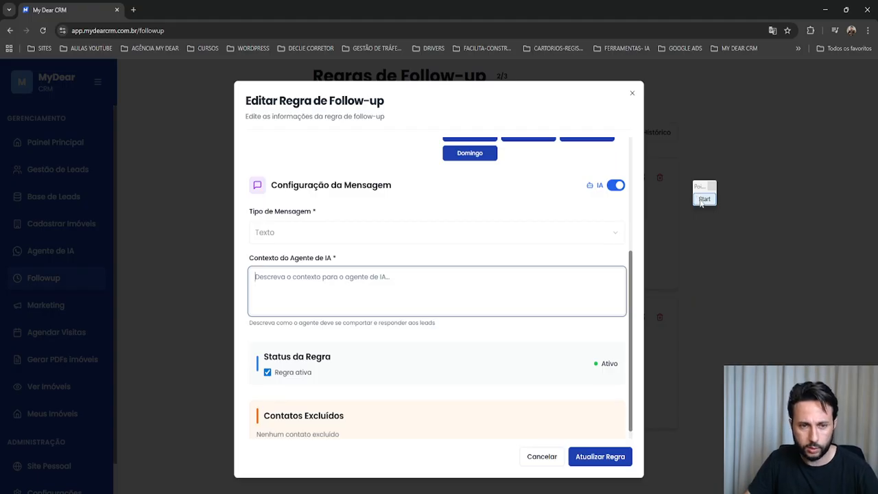
Try to update the rule with an empty agent context, switch IA back off and close the rule editor.
left_click(610, 460)
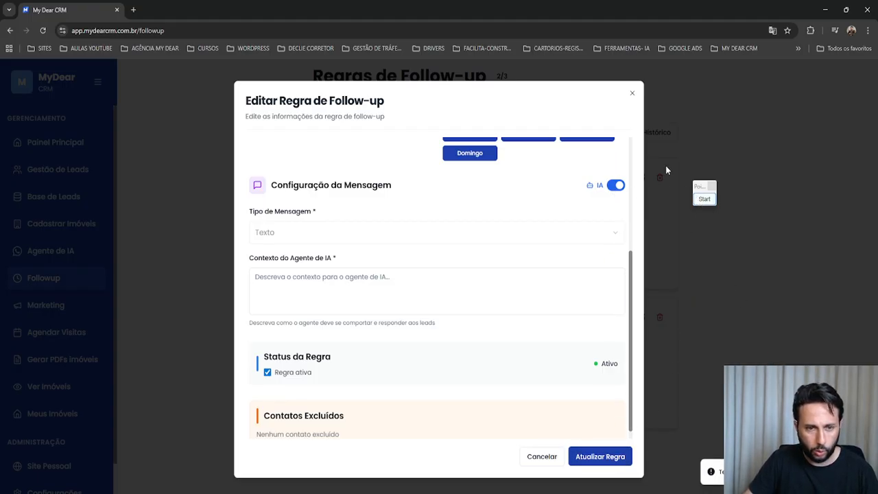
left_click(617, 185)
left_click(632, 93)
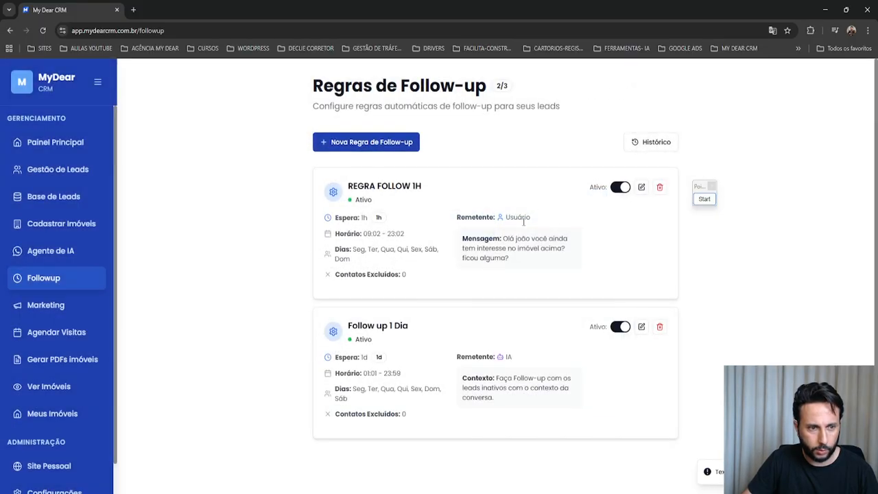
Copy the context text of the Follow up 1 Dia rule.
left_click_drag(348, 325, 411, 328)
left_click_drag(497, 377, 517, 402)
key("ctrl+c")
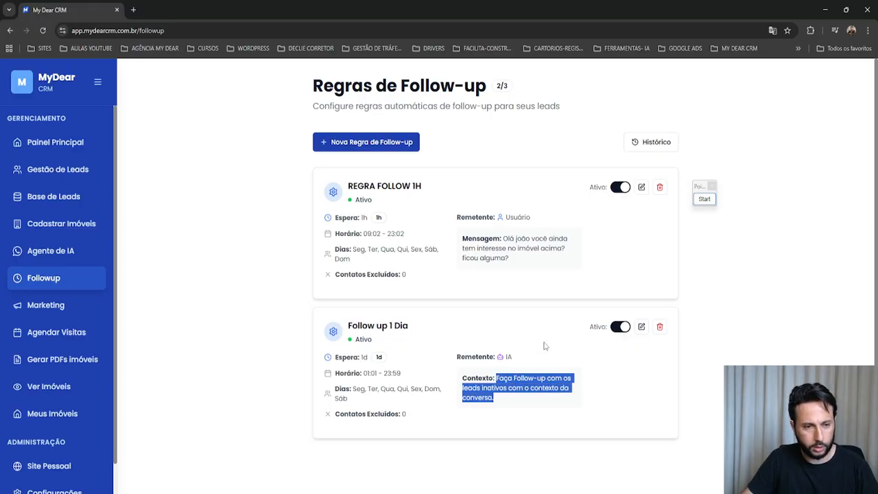
In REGRA FOLLOW 1H, turn on IA and paste "Faça Follow-up com os leads inativos com o contexto da conversa." as the agent context.
left_click(642, 188)
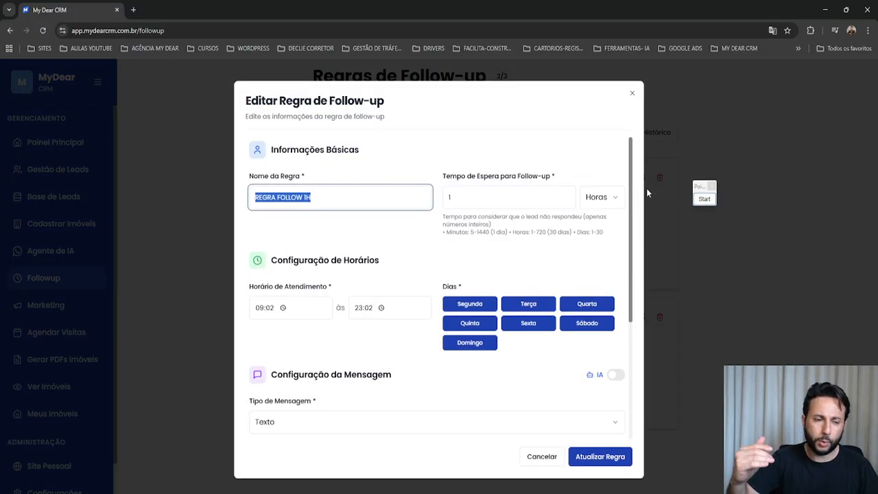
scroll(429, 278, "down", 3)
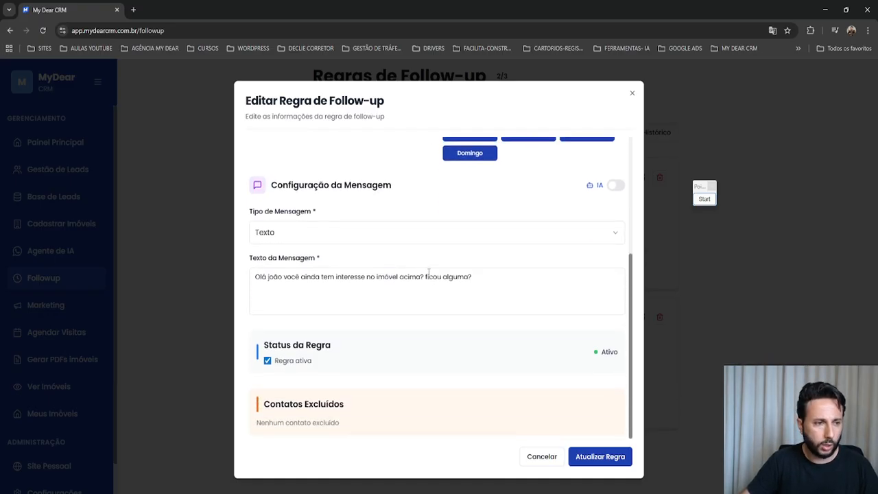
scroll(429, 276, "up", 3)
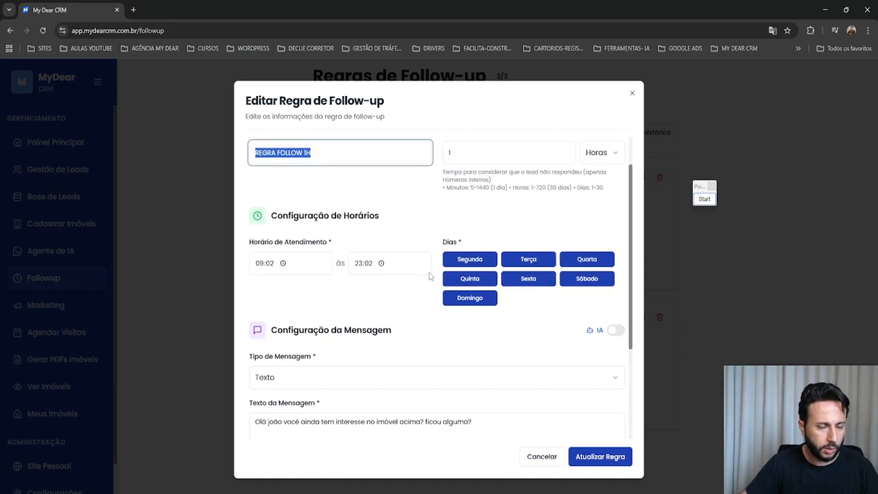
scroll(479, 317, "down", 3)
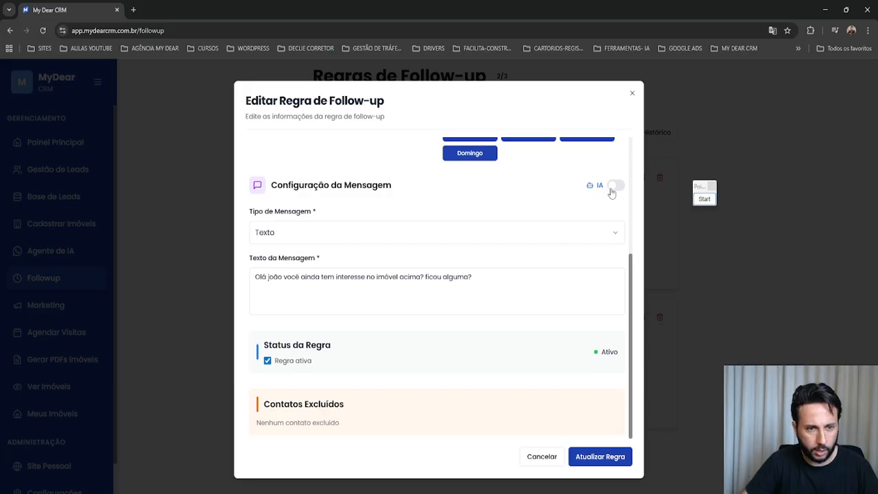
left_click(614, 186)
left_click_drag(478, 282, 243, 286)
key("ctrl+v")
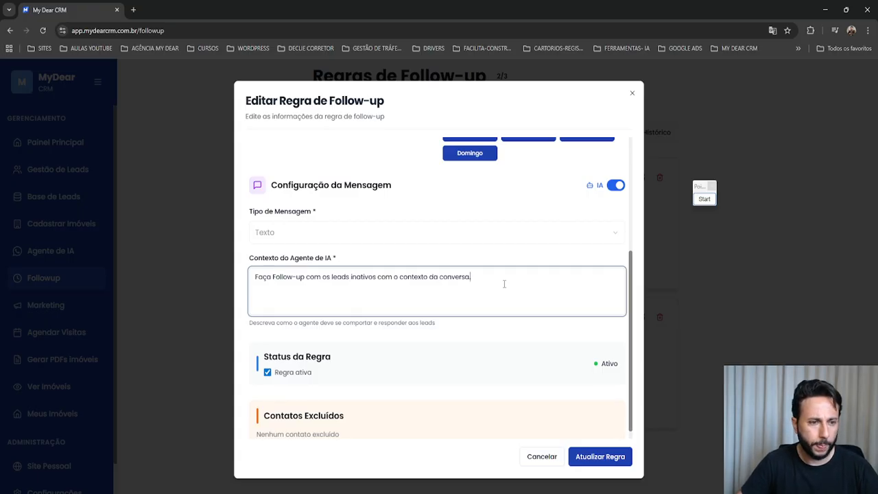
Highlight the text in Contexto do Agente de IA to review the instruction given to the agent.
left_click(513, 258)
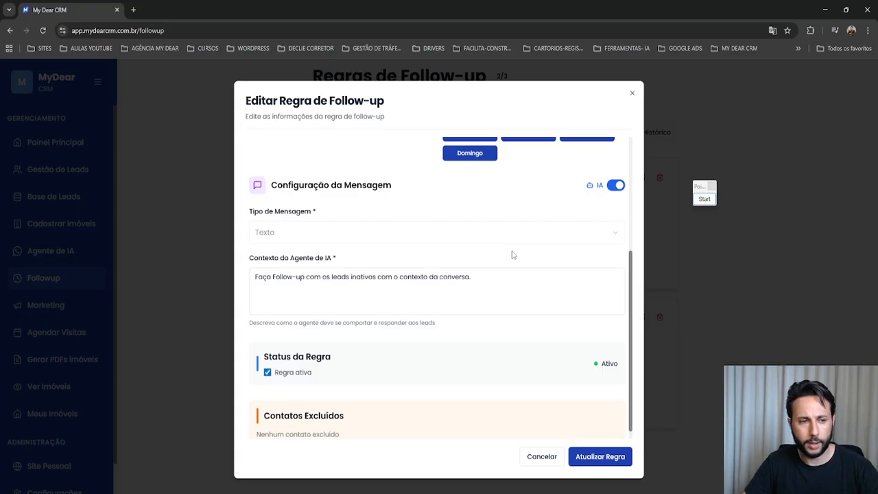
left_click(486, 280)
left_click_drag(486, 281, 257, 279)
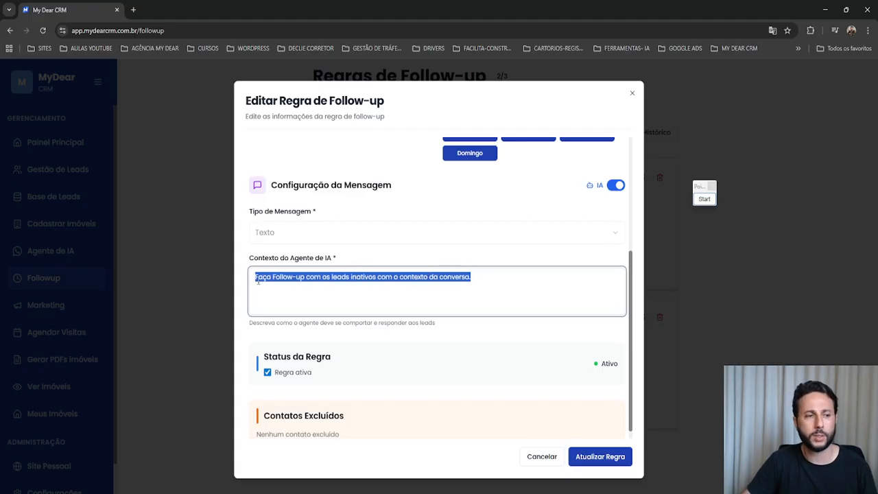
left_click(351, 289)
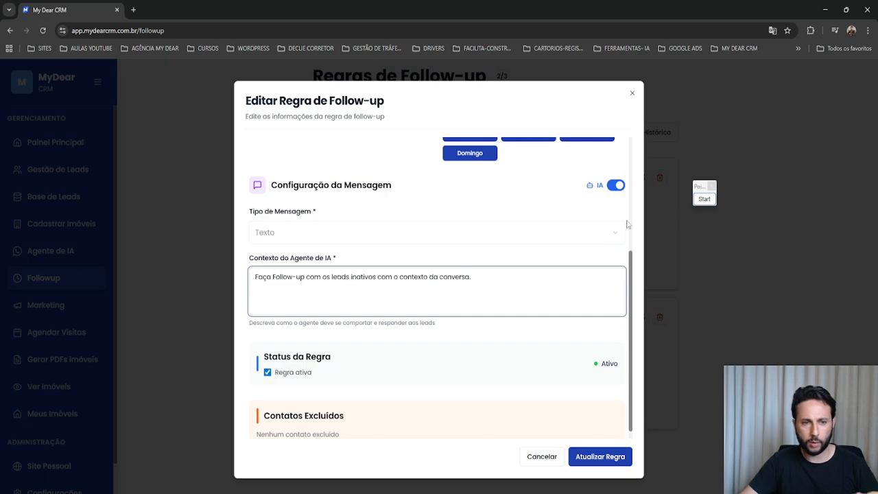
left_click_drag(488, 284, 211, 284)
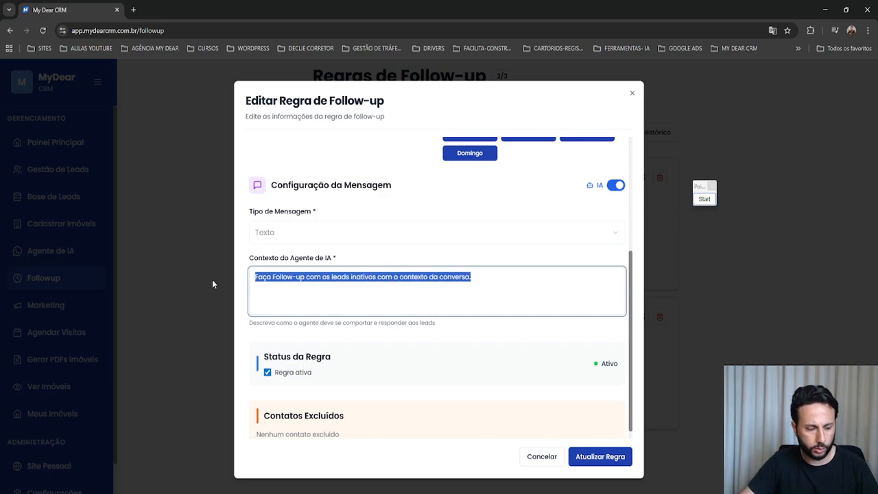
Turn IA off for REGRA FOLLOW 1H and clear its message text.
left_click(615, 185)
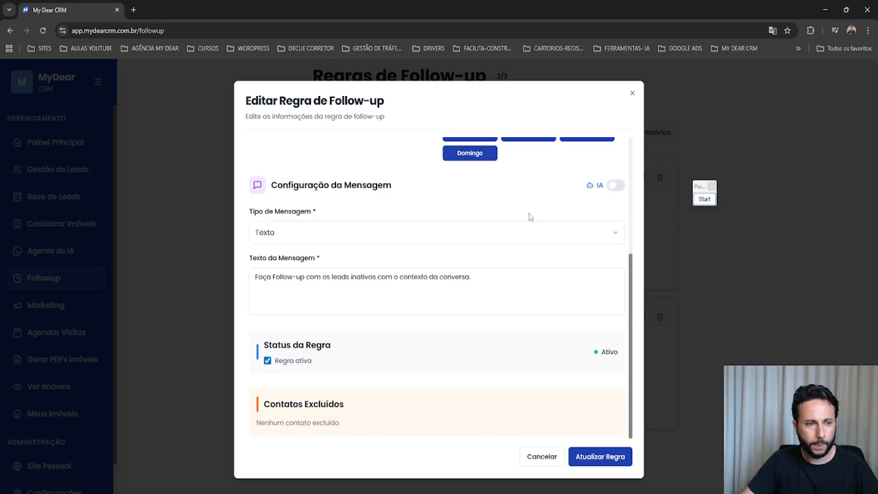
left_click_drag(478, 282, 229, 279)
key("BackSpace")
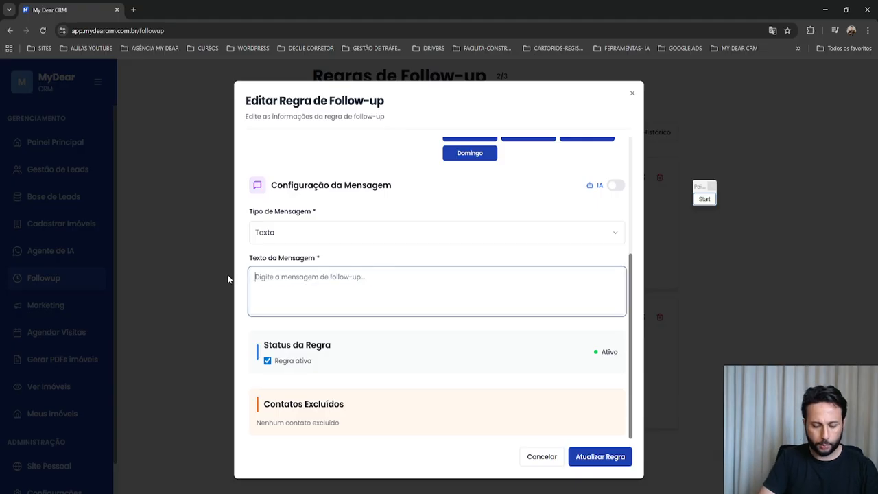
Write "oi fulano, acabou de entrar uma captação nova" as the rule's message text.
type("oi ful")
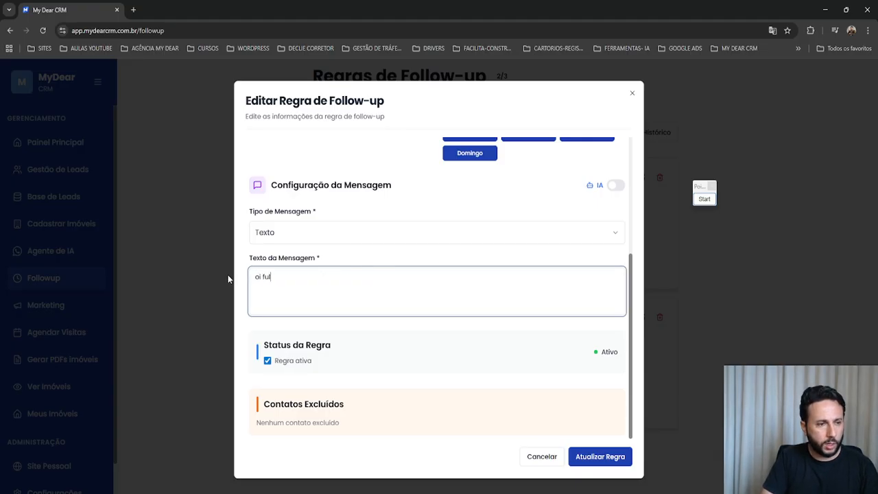
type("ono, aco")
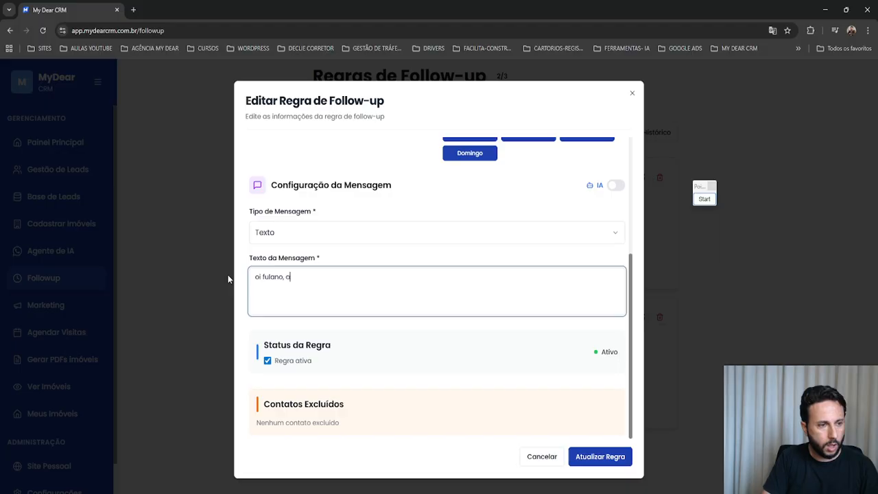
type("bou de entrar u")
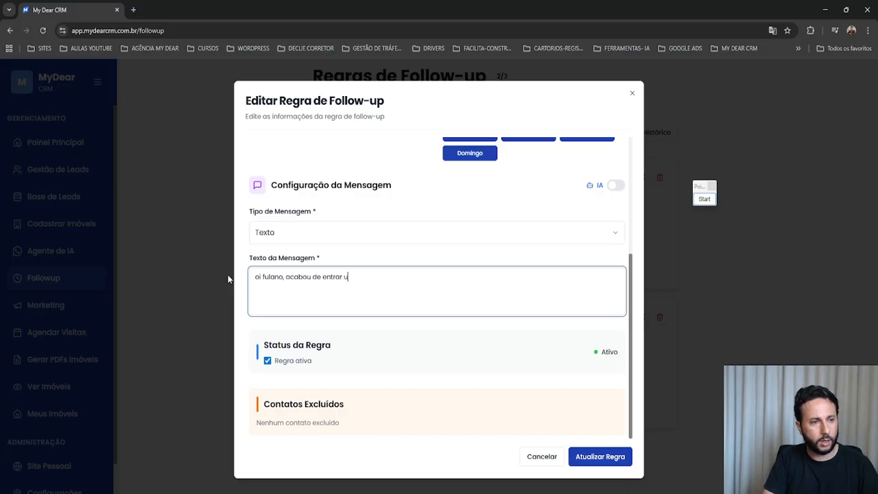
type("ma captac")
type("ão nova")
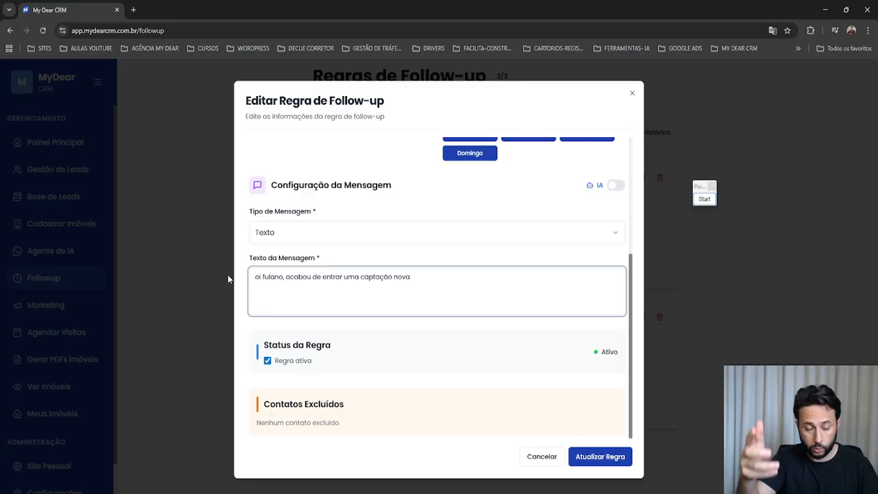
Rewrite the message text as "oi fulano, acabou de entrar na minha carteira um apartamento no setor bueno no valor de x com 3 suite.".
key("BackSpace")
key("BackSpace")
key("BackSpace")
key("BackSpace")
key("BackSpace")
key("BackSpace")
key("BackSpace")
key("BackSpace")
key("BackSpace")
key("BackSpace")
key("BackSpace")
key("BackSpace")
key("BackSpace")
key("BackSpace")
key("BackSpace")
key("BackSpace")
key("BackSpace")
key("BackSpace")
key("BackSpace")
key("BackSpace")
key("BackSpace")
key("BackSpace")
key("BackSpace")
key("BackSpace")
key("BackSpace")
key("BackSpace")
key("BackSpace")
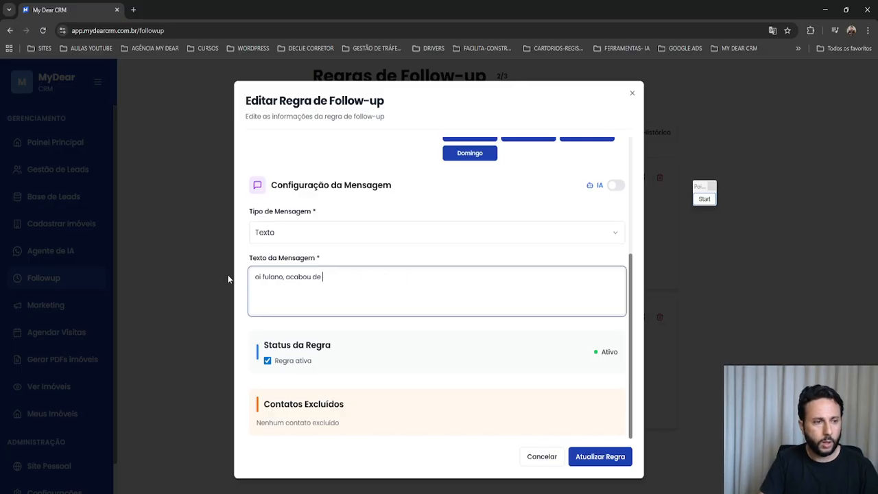
type("e")
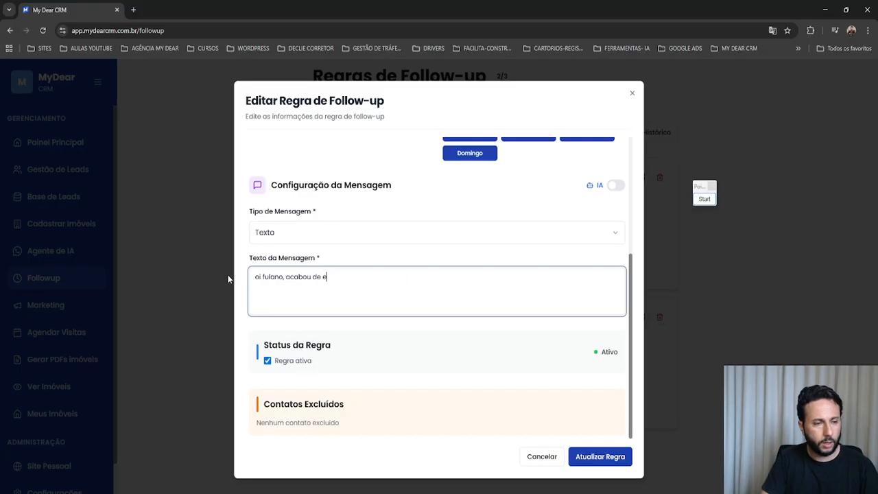
type("ntrar na ")
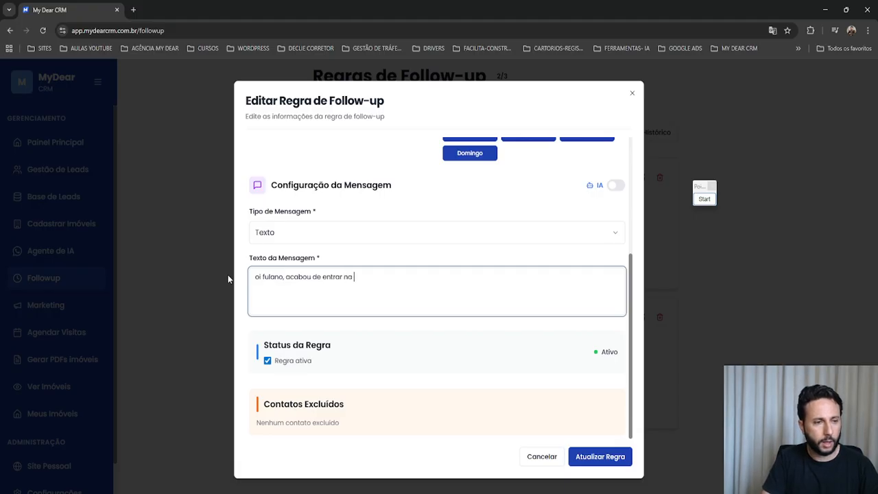
type("minha carteira um ap")
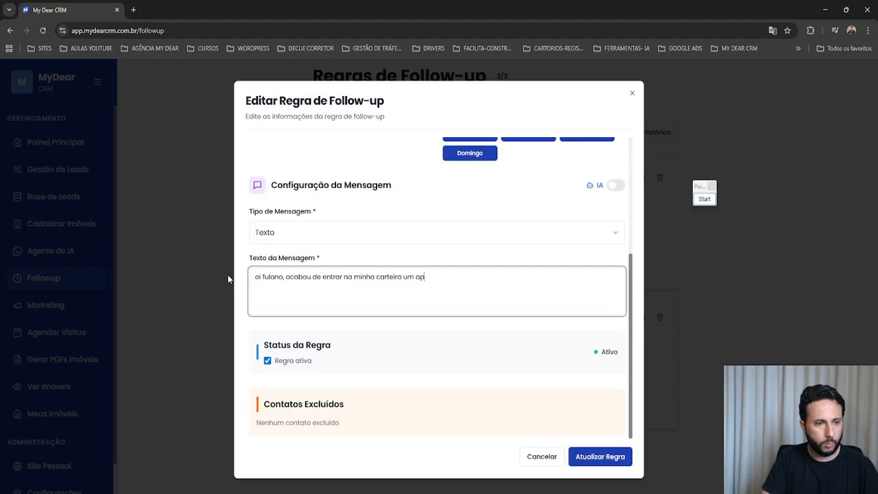
type("artametno no se")
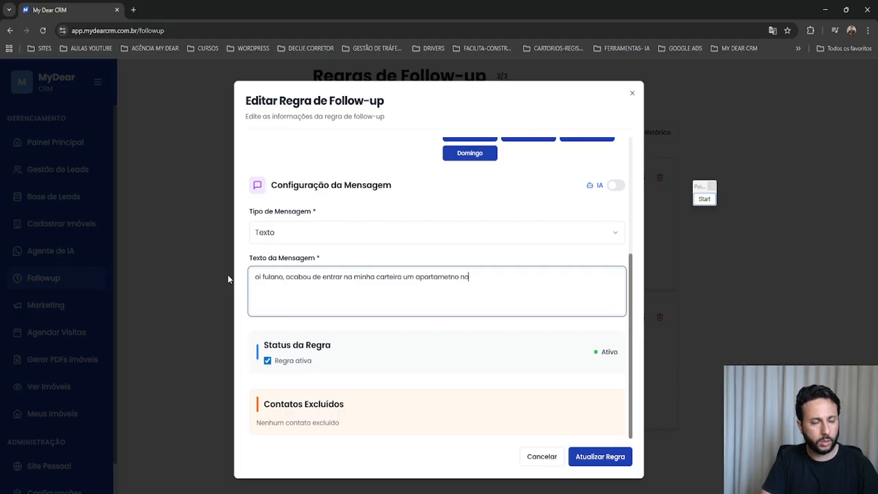
key("BackSpace")
key("BackSpace")
key("BackSpace")
key("BackSpace")
key("BackSpace")
key("BackSpace")
key("BackSpace")
key("BackSpace")
key("BackSpace")
type("nto no setor ga")
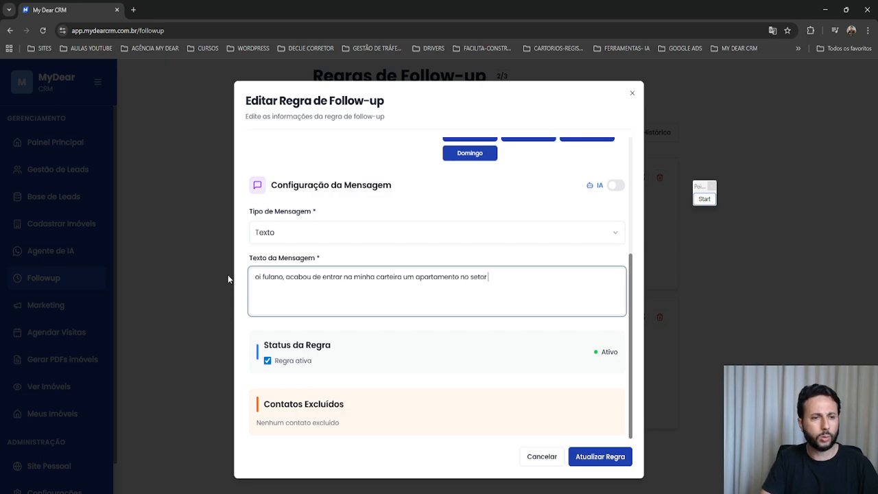
key("BackSpace")
key("BackSpace")
key("BackSpace")
type("bueno no valor de ")
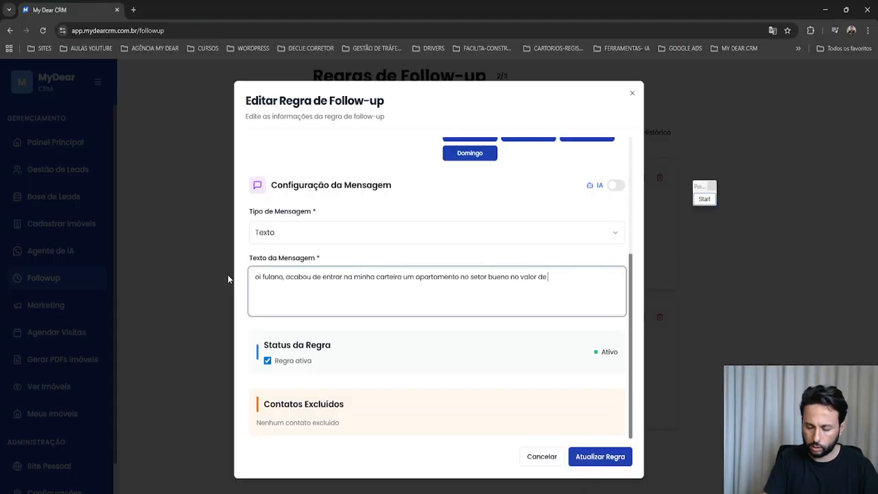
type("x com")
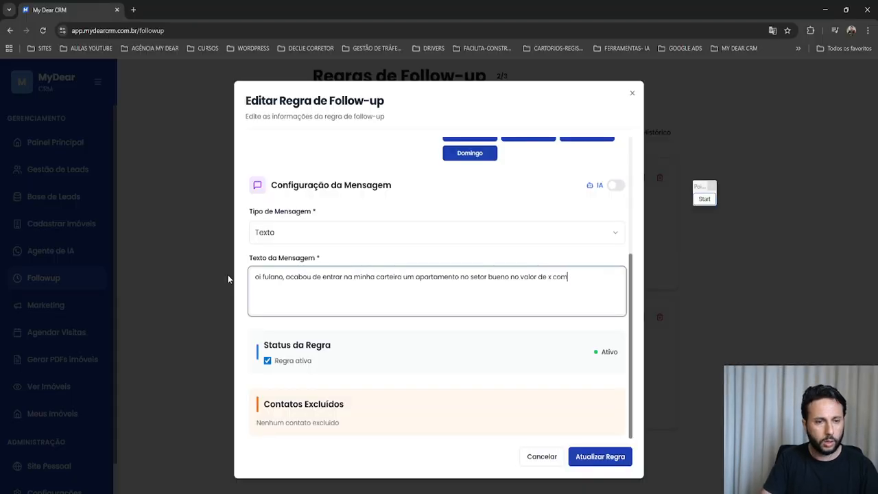
type(" 3 suitr")
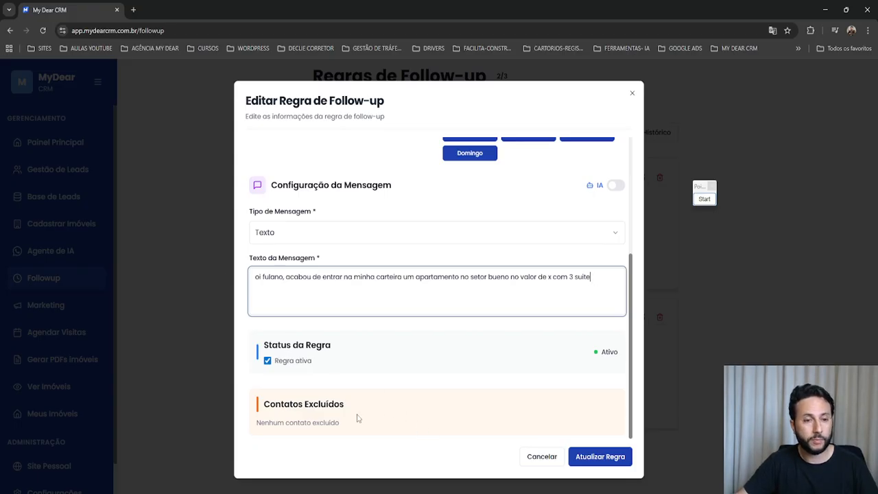
left_click_drag(603, 276, 243, 279)
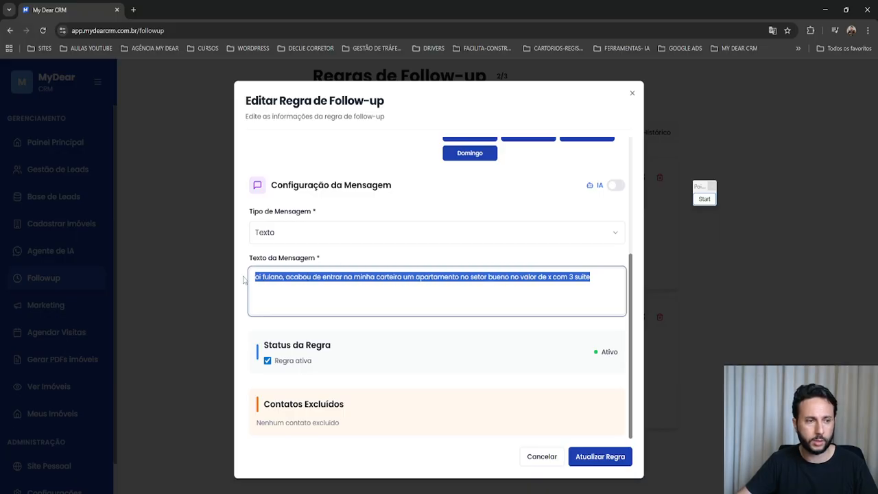
left_click(344, 299)
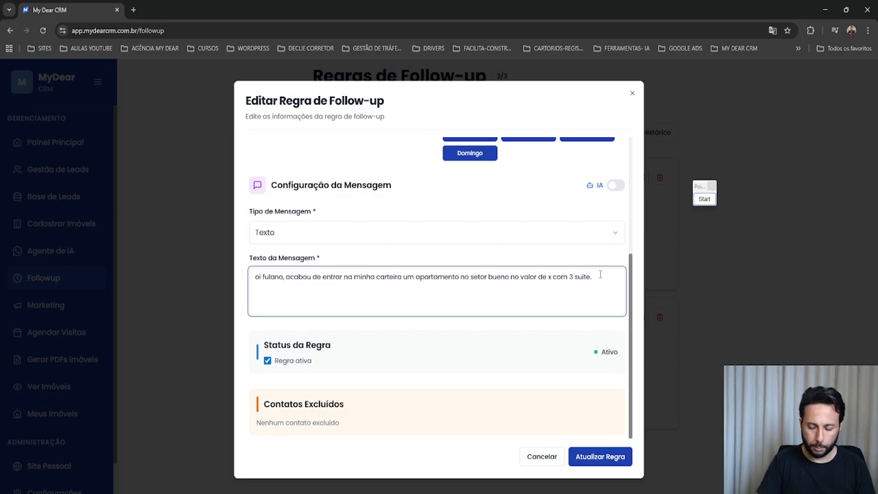
Replace the fixed message with an IA agent context reading "Faça Follow-up com os leads inativos com o contexto da conversa.".
left_click_drag(598, 276, 243, 270)
key("BackSpace")
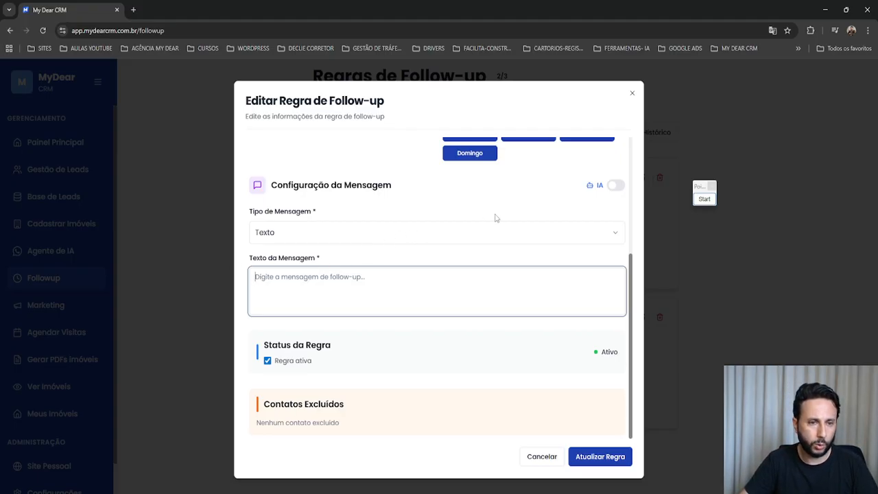
left_click(616, 187)
left_click(332, 292)
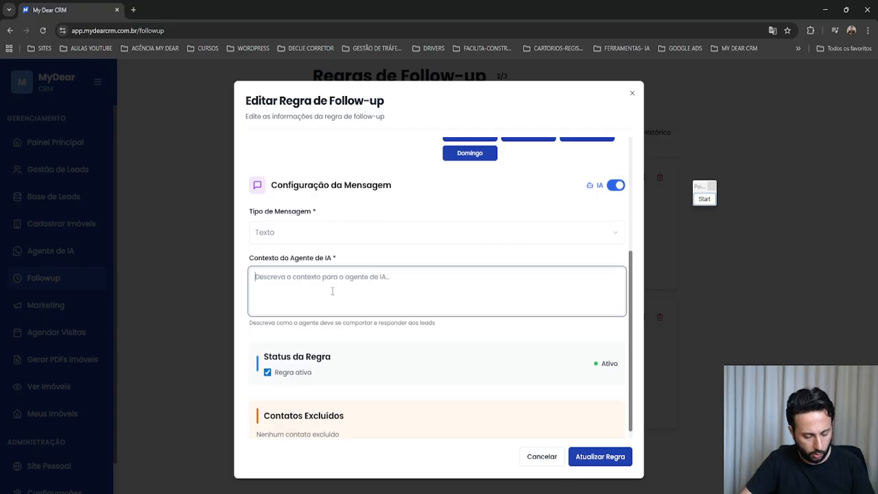
type("Faça Follow-up com os leads inativos com o contexto da conversa.")
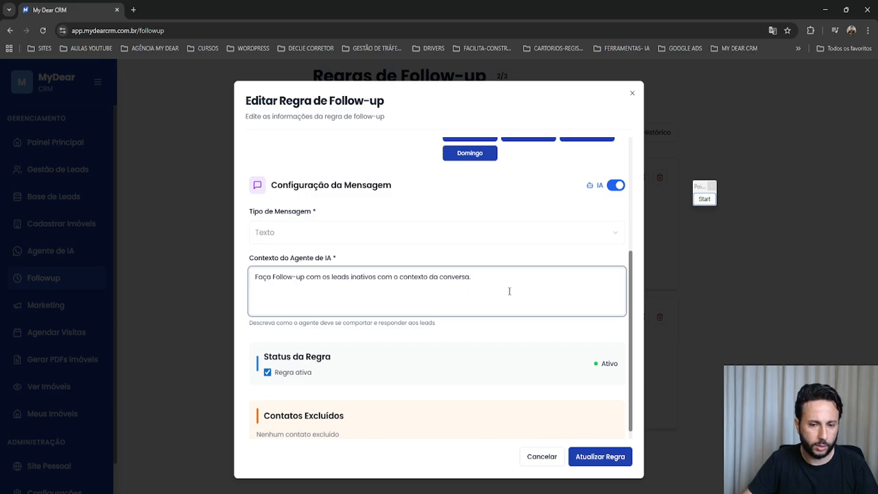
Try a follow-up waiting time of 5 Dias for REGRA FOLLOW 1H and cancel editing the rule.
scroll(531, 273, "up", 3)
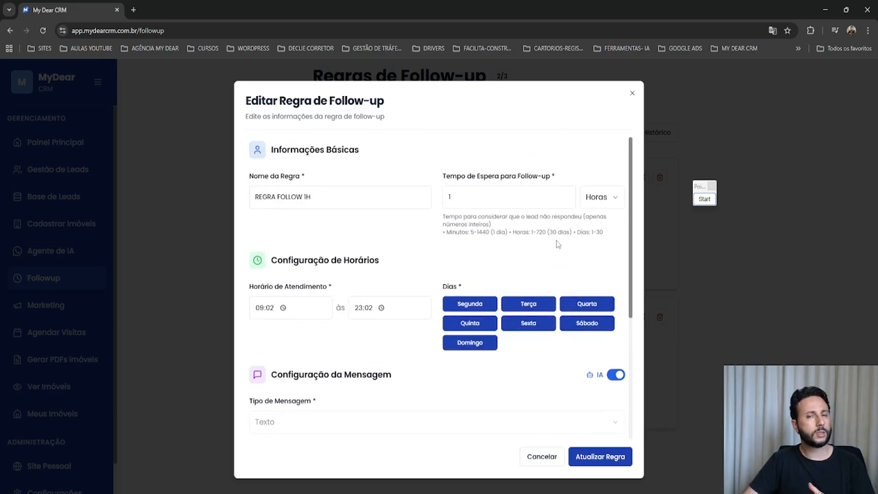
left_click(598, 198)
left_click(604, 251)
left_click(485, 196)
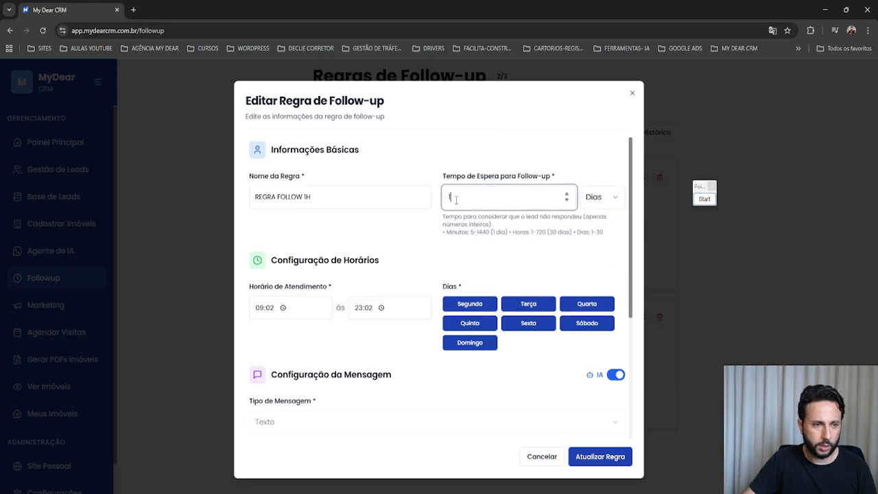
key("BackSpace")
type("5")
left_click(435, 248)
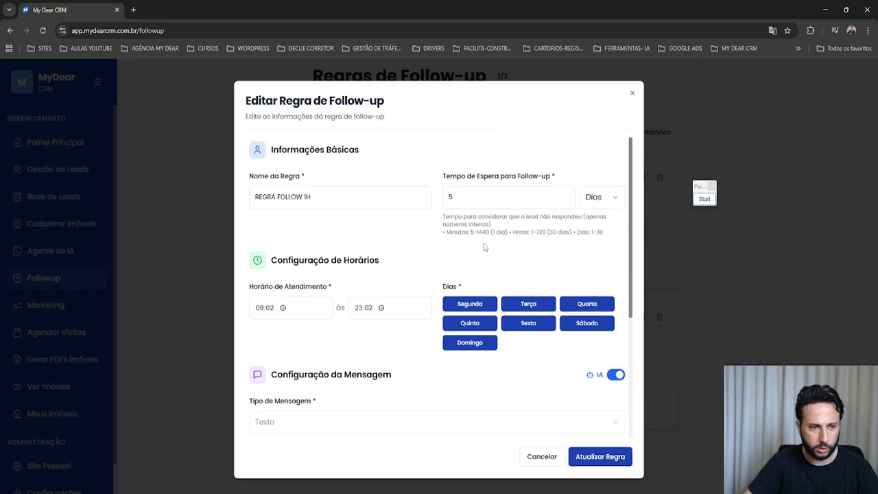
scroll(577, 232, "down", 5)
scroll(577, 232, "up", 5)
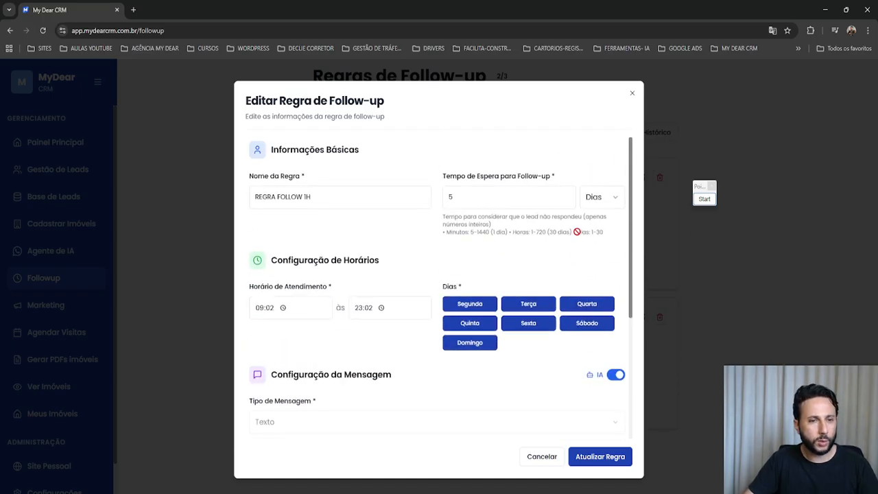
left_click(559, 456)
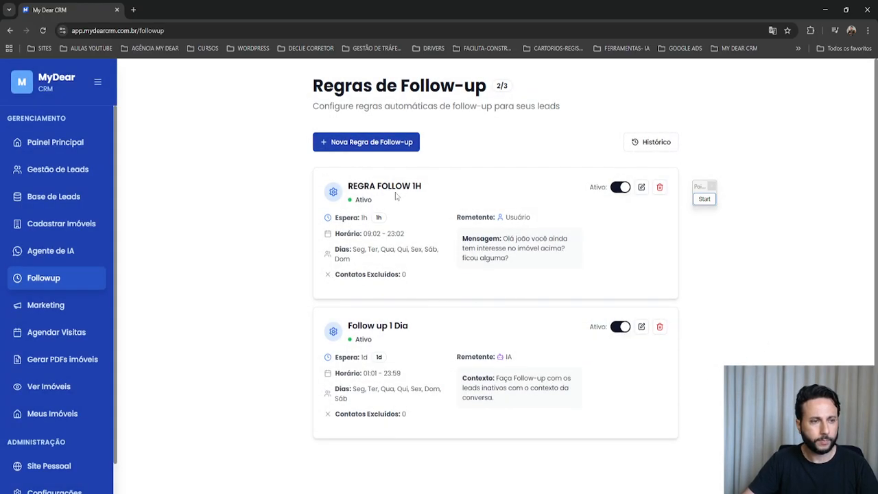
Highlight the names of the rules REGRA FOLLOW 1H and Follow up 1 Dia to compare their intervals.
left_click_drag(423, 190, 341, 185)
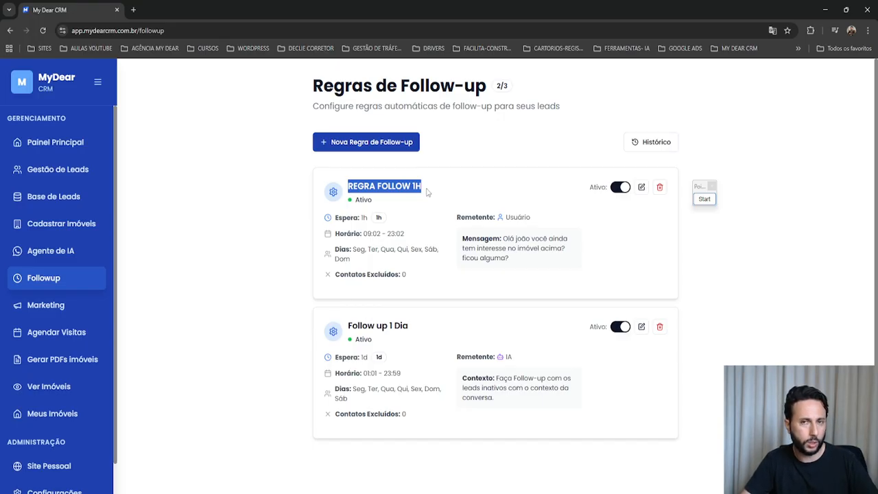
left_click(476, 192)
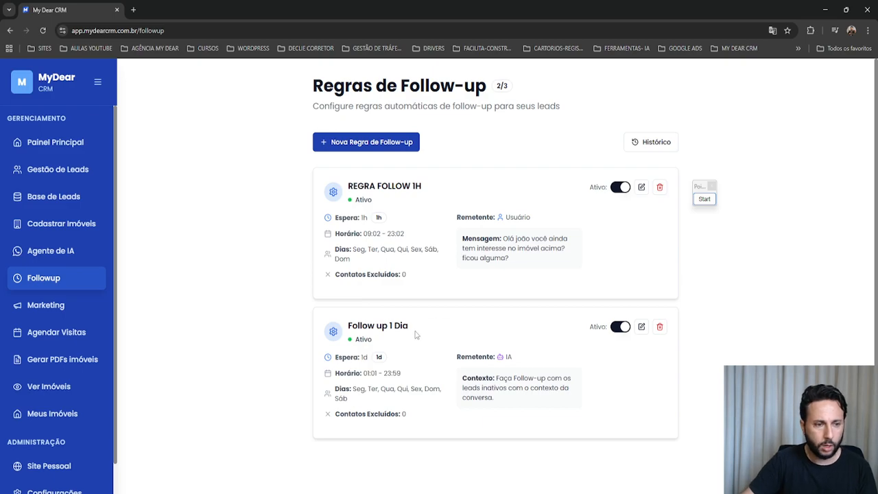
left_click_drag(410, 328, 348, 327)
left_click(439, 332)
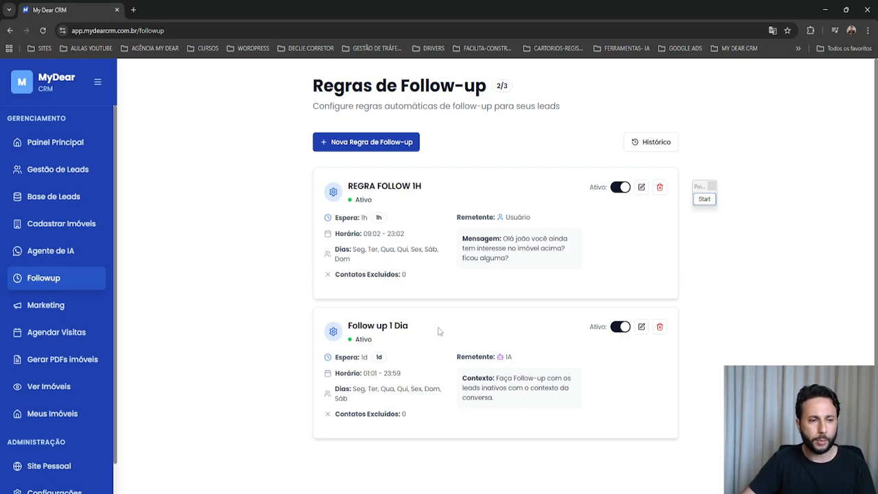
Rename the Follow up 1 Dia rule as "Follow up 2 Dia", set its waiting time to 2 Dias and save it.
left_click(640, 326)
left_click(292, 196)
key("BackSpace")
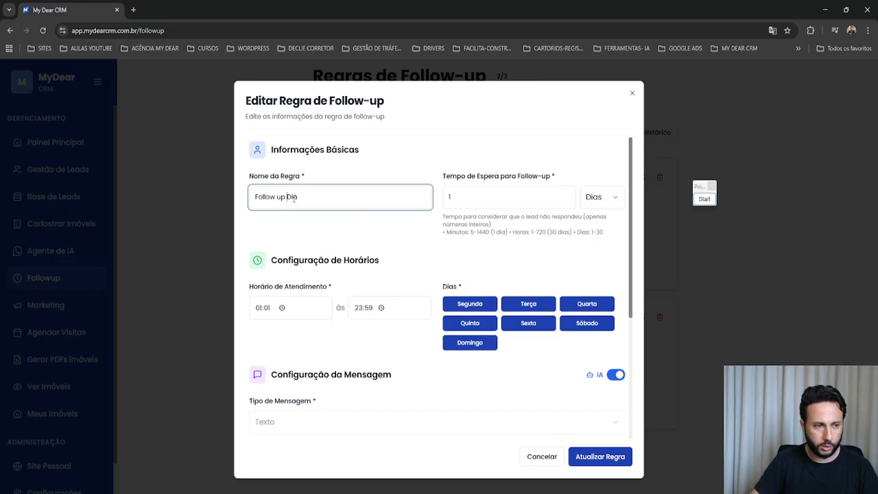
type("2")
left_click(447, 197)
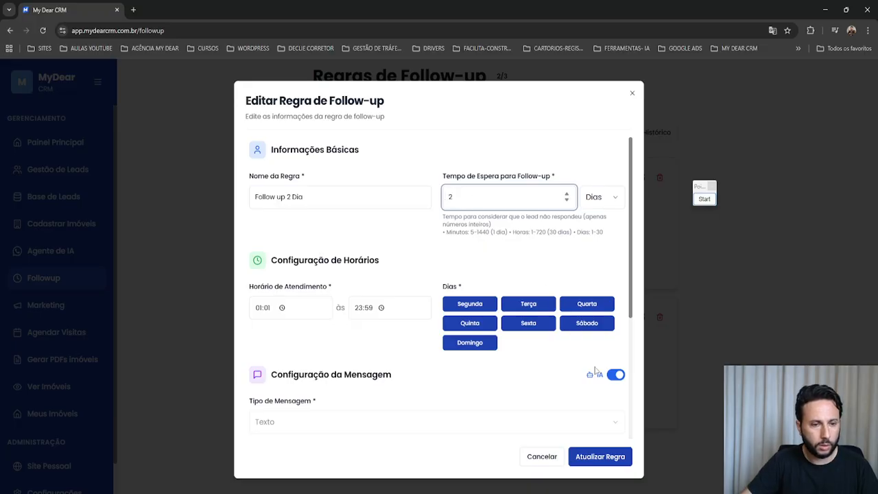
left_click(595, 457)
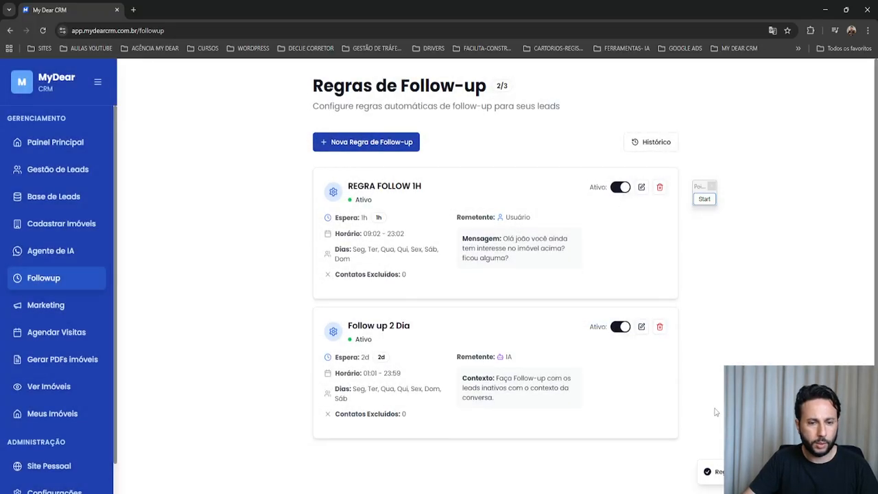
Review both rule names in the list and the rule counter beside the Regras de Follow-up heading.
left_click_drag(349, 184, 422, 187)
left_click_drag(412, 326, 349, 325)
left_click(734, 273)
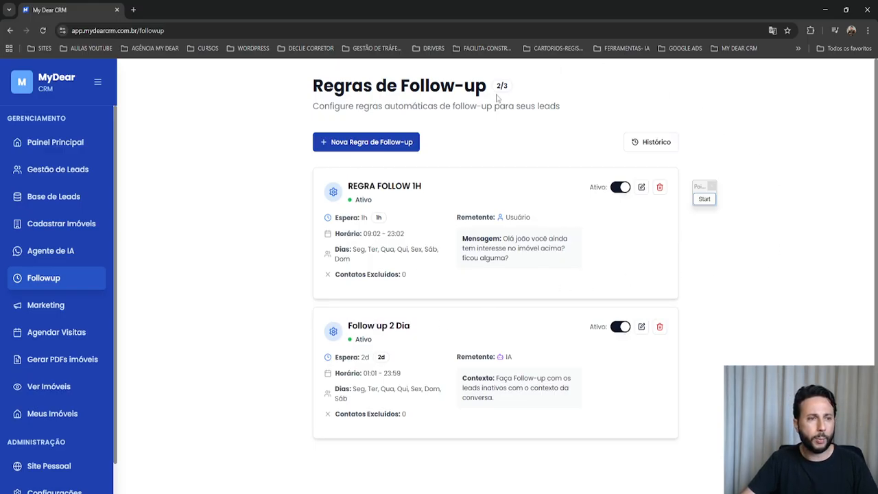
left_click_drag(507, 86, 496, 85)
left_click(538, 90)
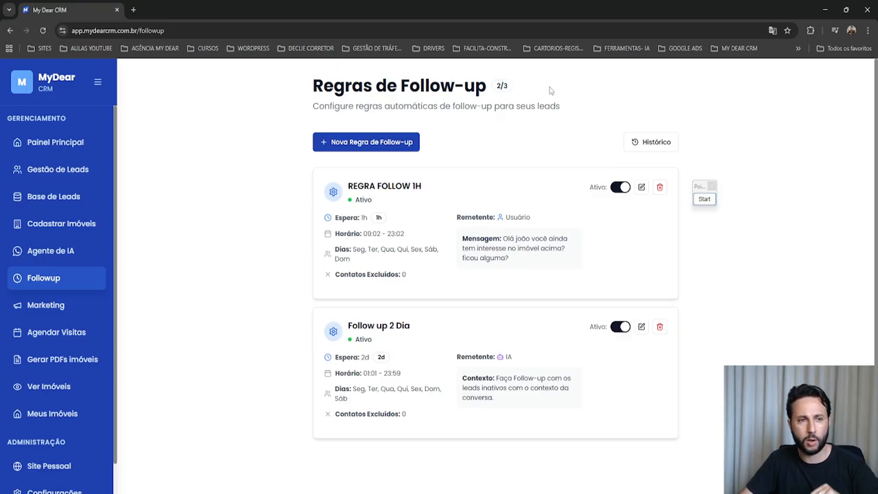
Start a new follow-up rule named "follow 5 dias" with a waiting time of 5 Dias, adding Sábado and Domingo to its days.
left_click(397, 144)
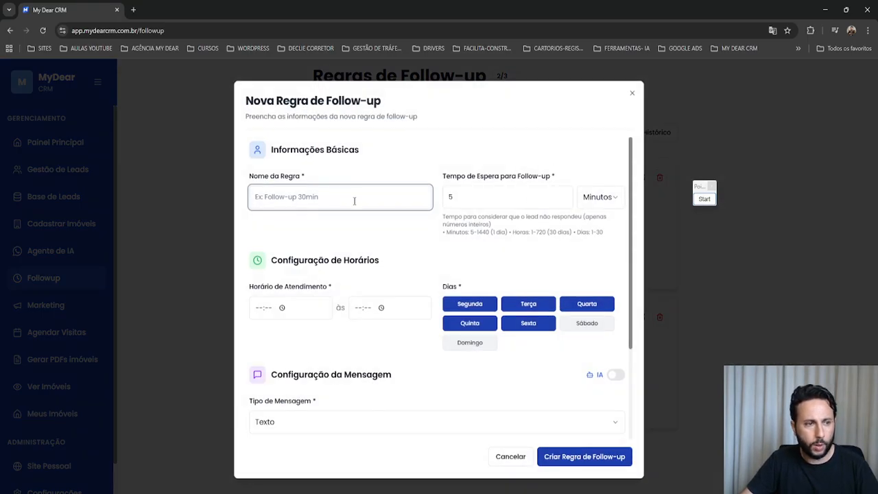
type("Flo")
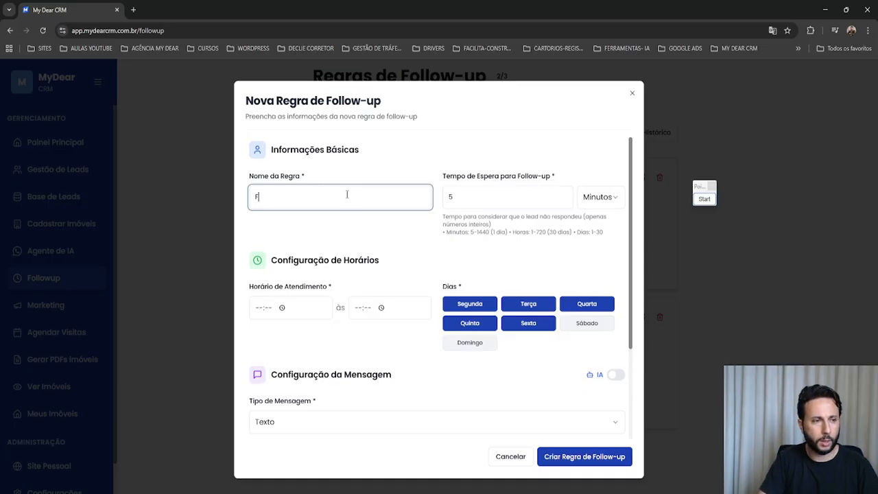
key("BackSpace")
key("BackSpace")
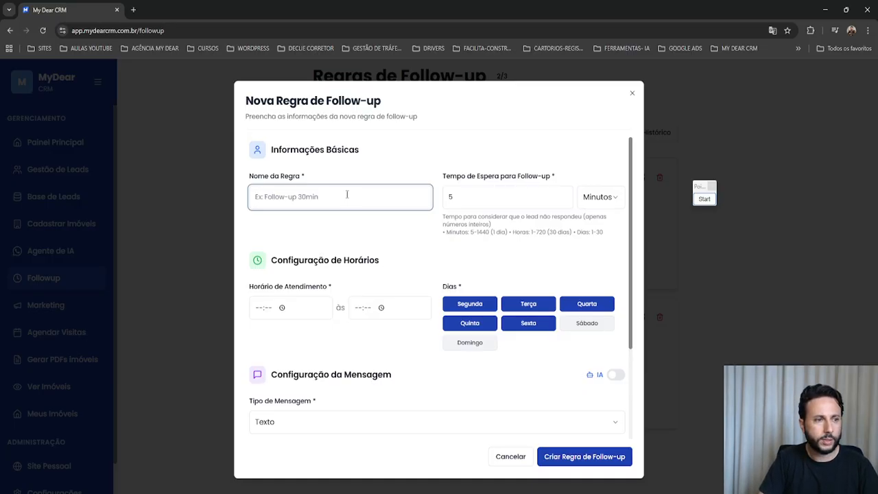
type("follow")
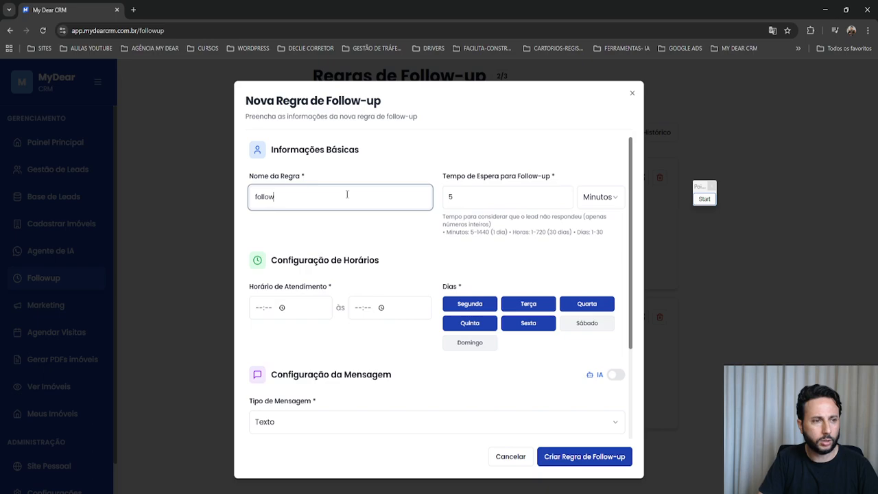
left_click(586, 197)
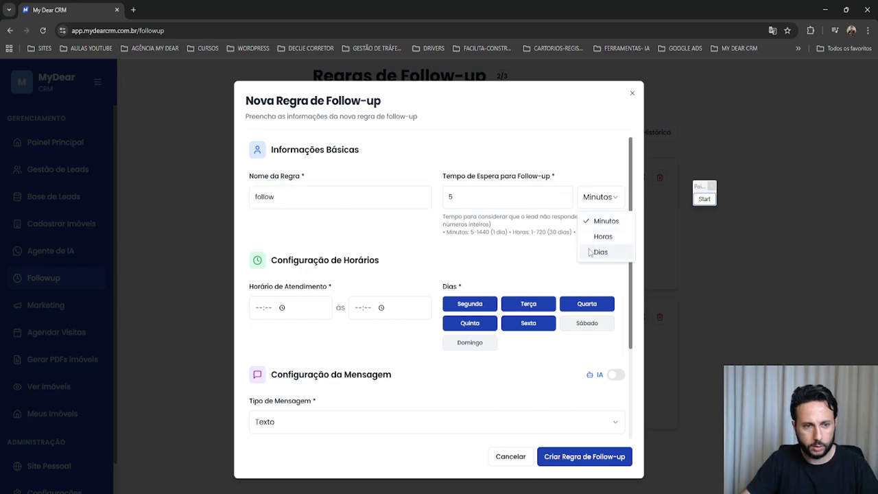
left_click(591, 252)
left_click(453, 198)
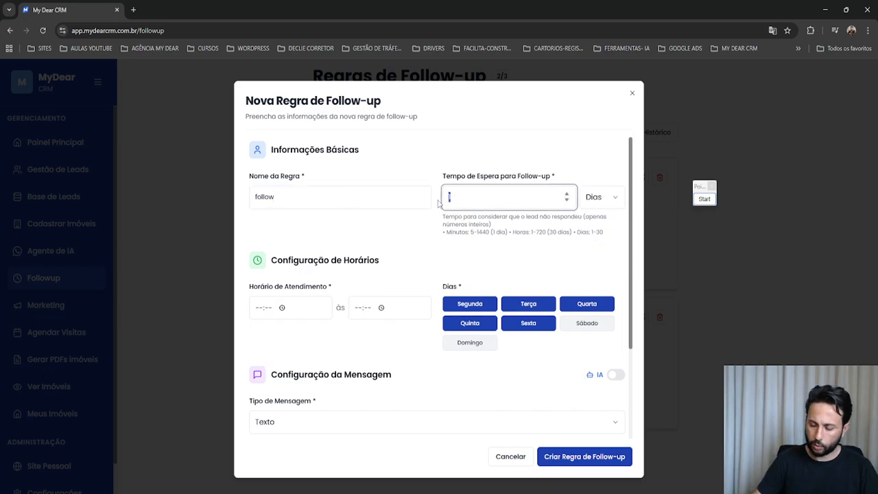
left_click(336, 197)
type("5 dias")
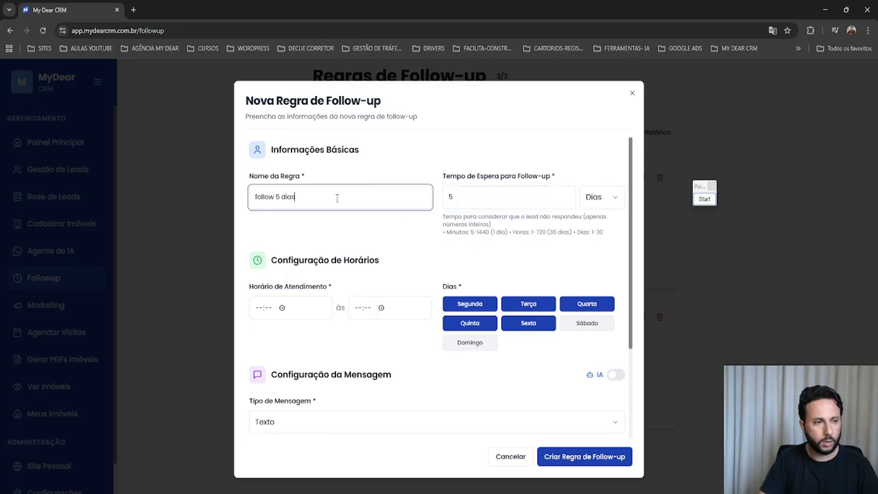
left_click(589, 323)
left_click(470, 345)
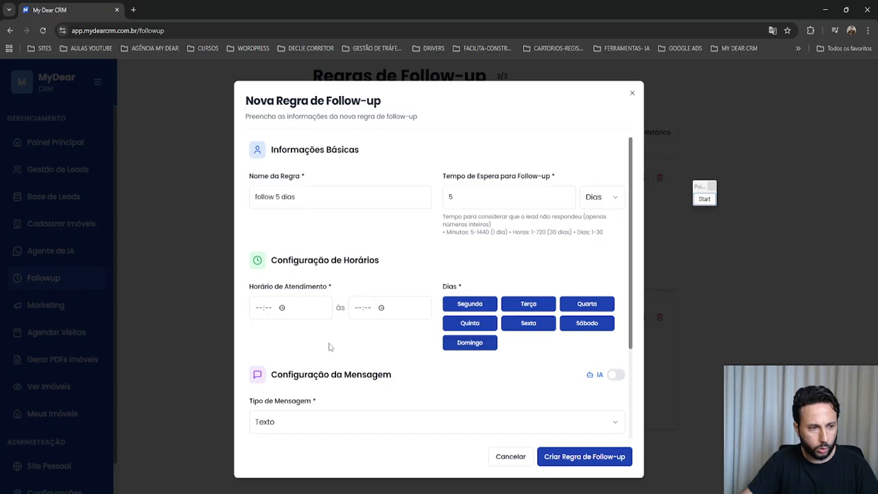
Set the new rule's service hours to run from 07:13 to 23:13.
left_click(285, 309)
scroll(273, 339, "down", 1)
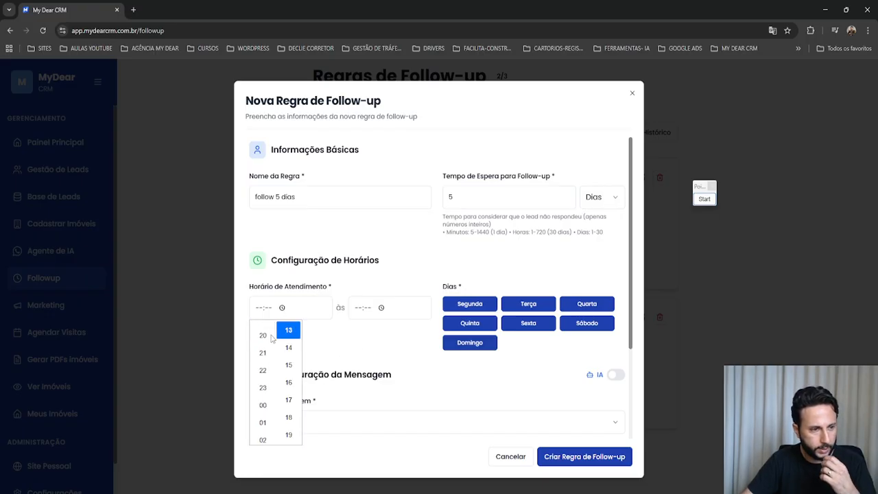
scroll(269, 346, "up", 3)
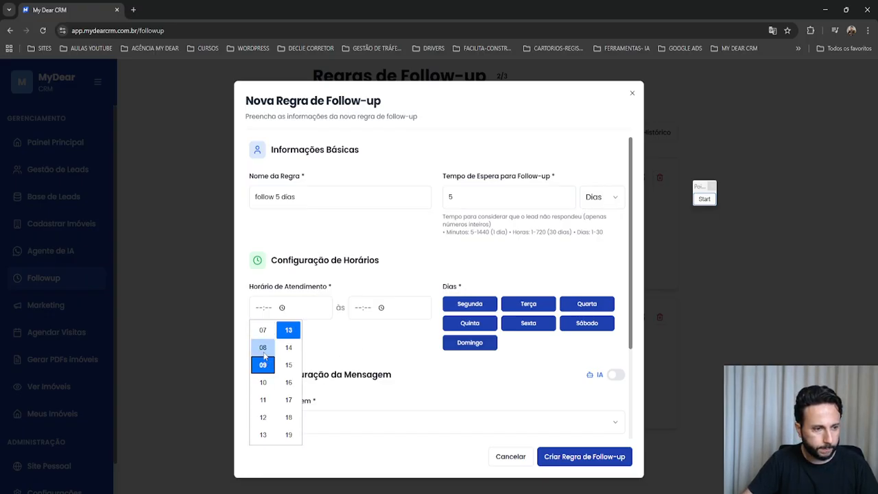
left_click(263, 330)
left_click(380, 308)
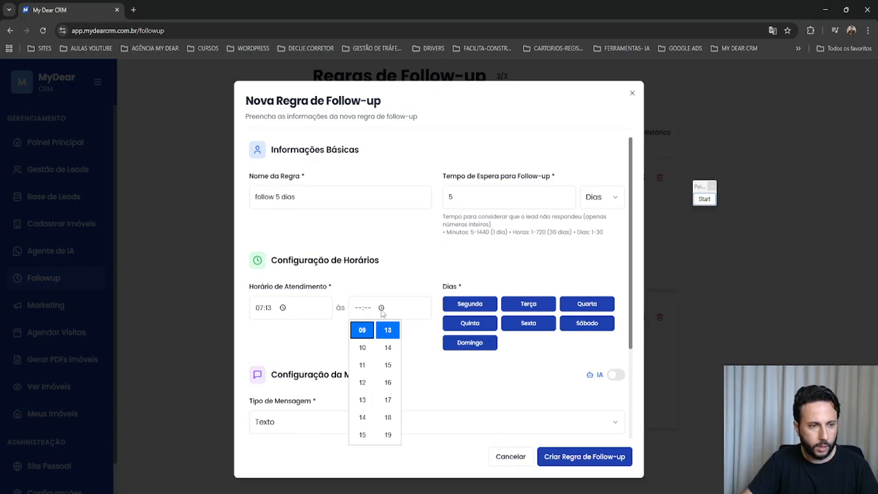
scroll(370, 405, "up", 3)
scroll(370, 408, "down", 5)
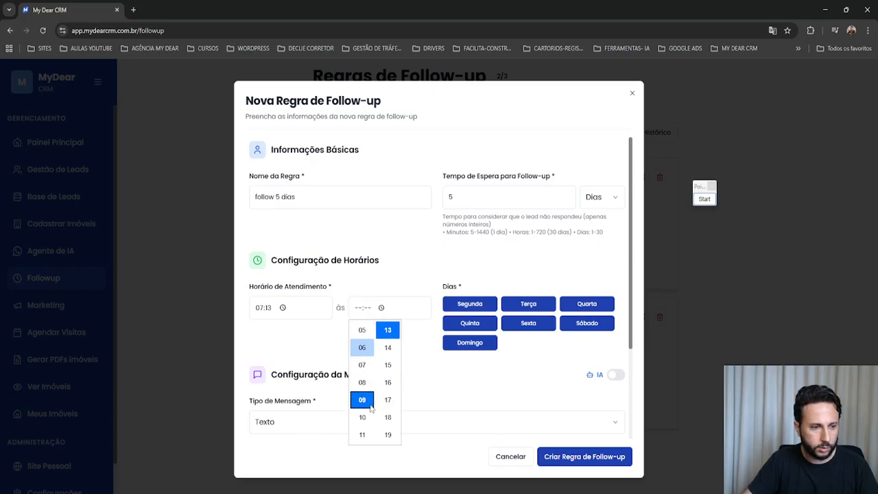
scroll(371, 409, "down", 3)
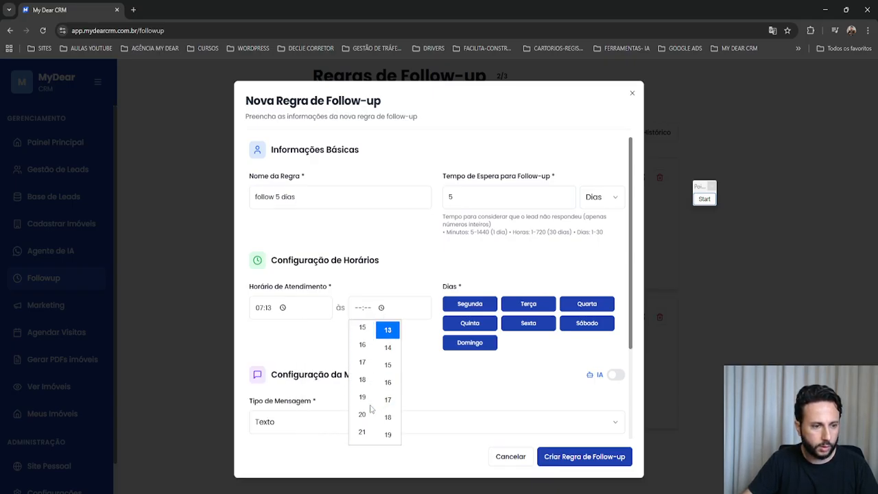
left_click(360, 420)
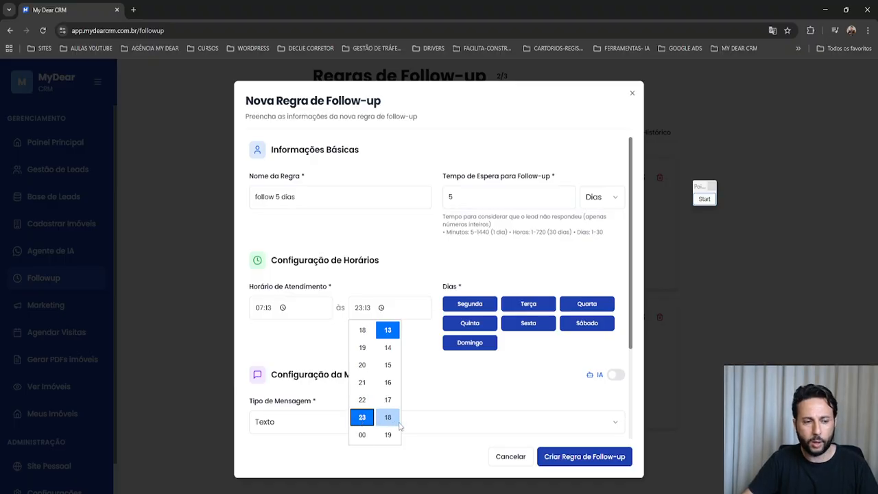
left_click(507, 413)
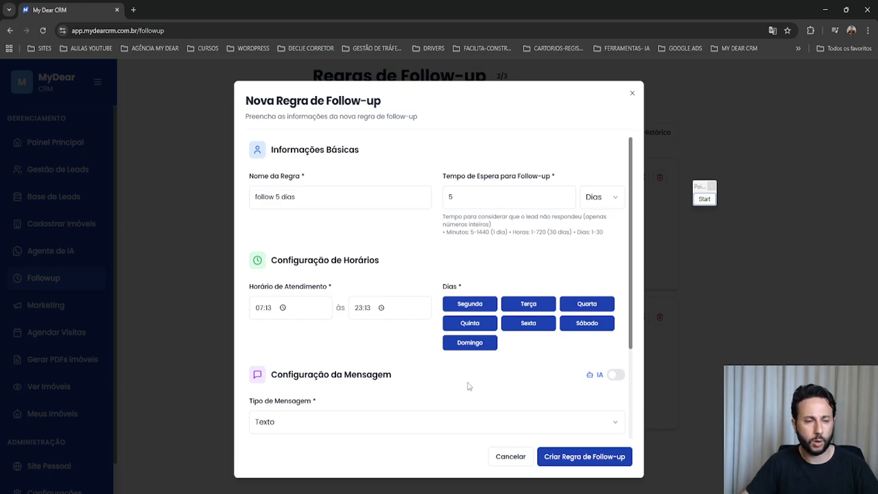
Enable AI for the message, enter "Faça Follow-up com os leads inativos com o contexto da conversa." as its context and create the rule.
scroll(568, 353, "down", 2)
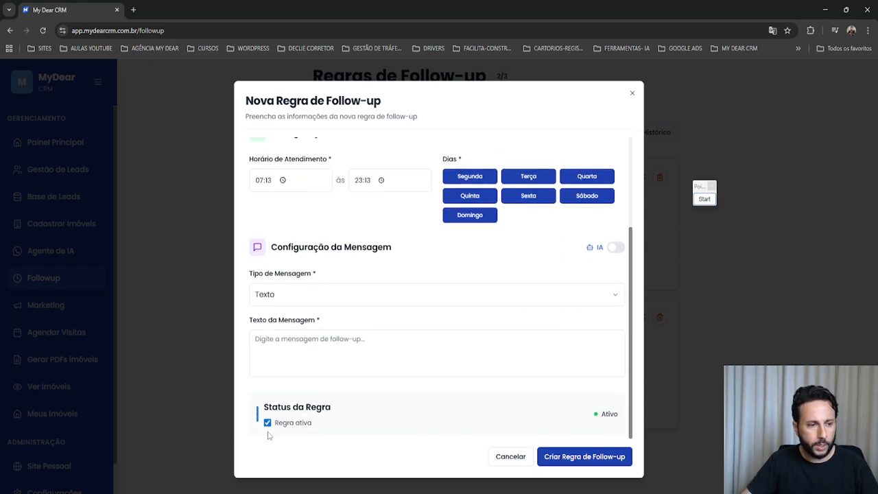
left_click(615, 247)
left_click(376, 340)
type("Faça Follow-up com os leads inativos com o contexto da conversa")
scroll(437, 300, "up", 2)
left_click(543, 456)
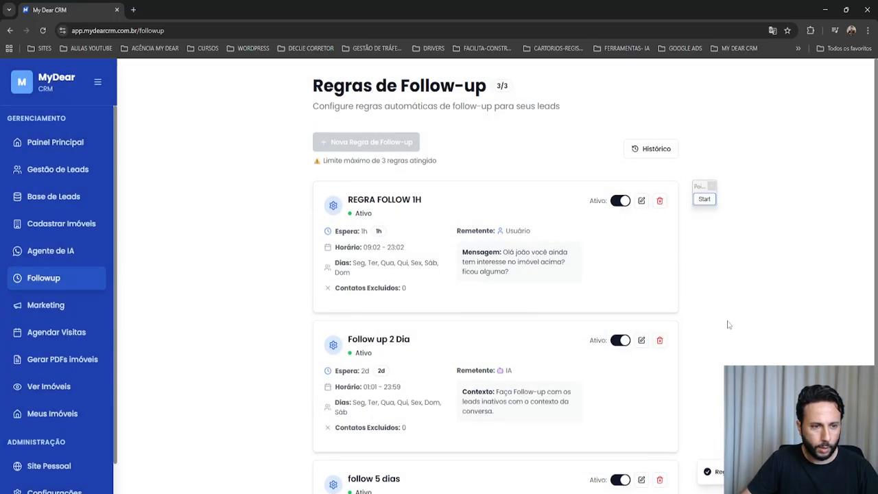
Highlight the names of the three follow-up rules in turn, plus the notice about the maximum number of rules.
left_click_drag(423, 200, 343, 199)
scroll(414, 321, "down", 1)
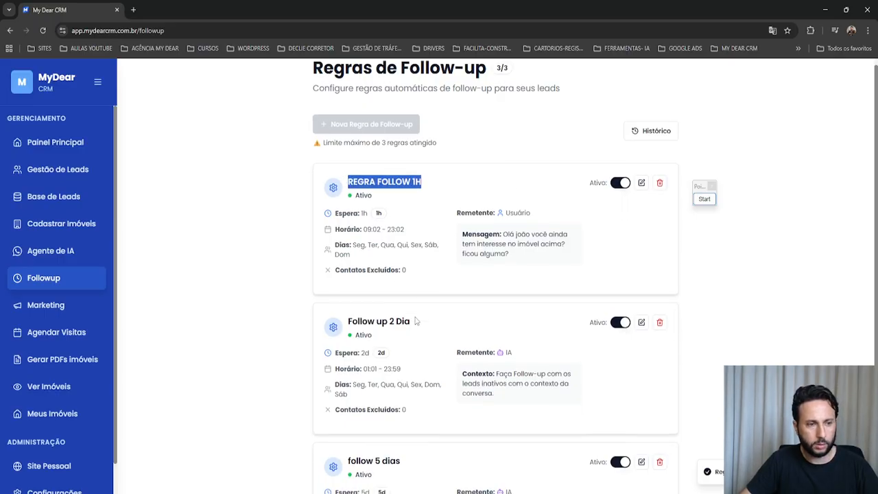
scroll(415, 321, "down", 1)
left_click_drag(412, 239, 346, 238)
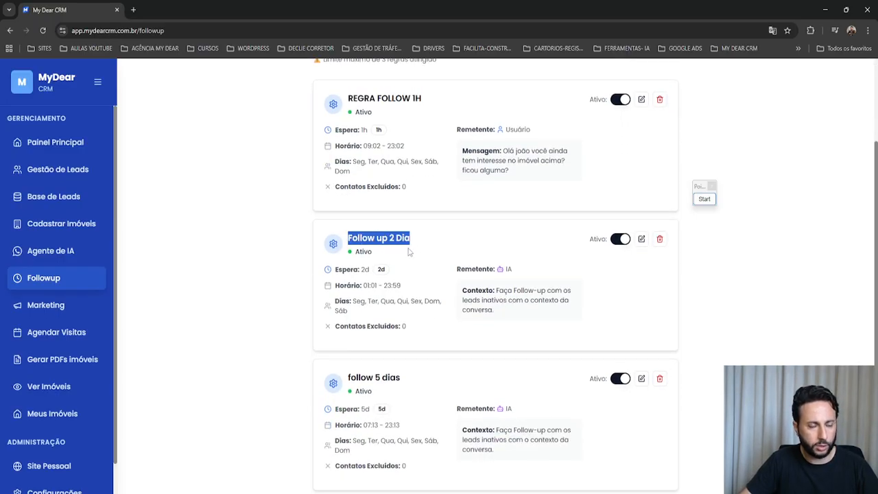
left_click_drag(410, 377, 344, 377)
scroll(258, 294, "up", 2)
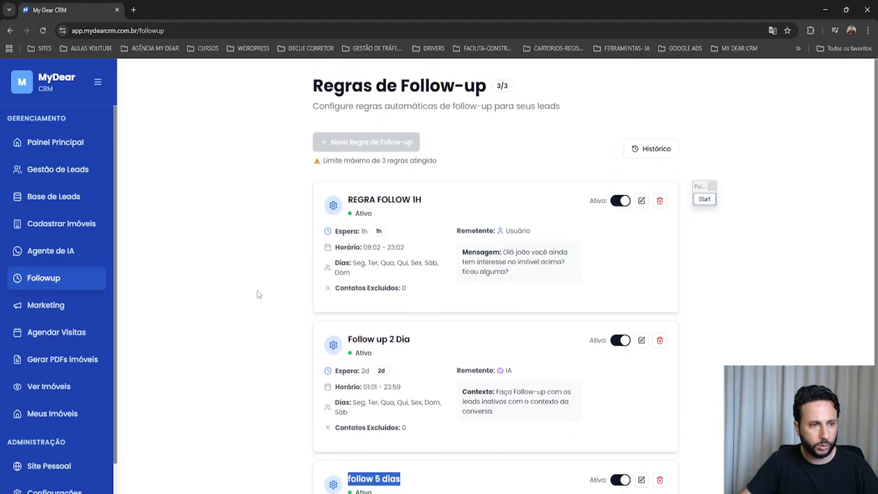
left_click_drag(443, 165, 323, 162)
left_click(507, 173)
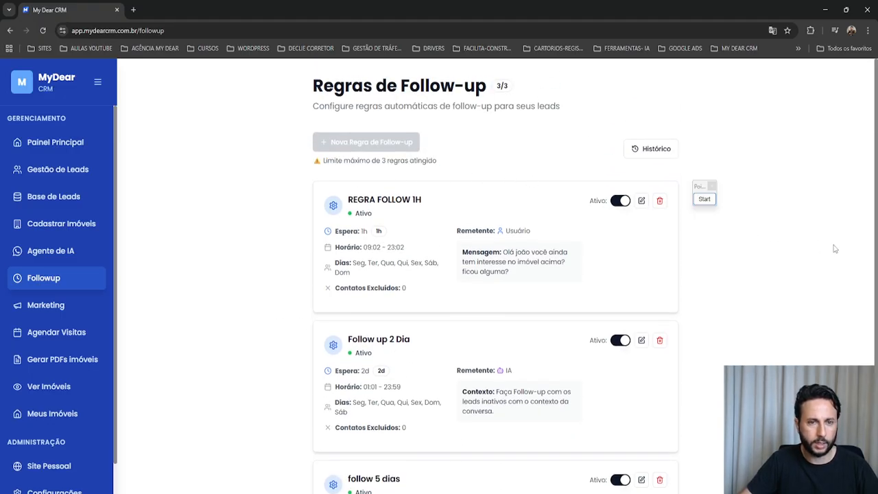
Highlight the REGRA FOLLOW 1H name and move the small floating Start window farther away from the rule cards.
scroll(820, 276, "down", 2)
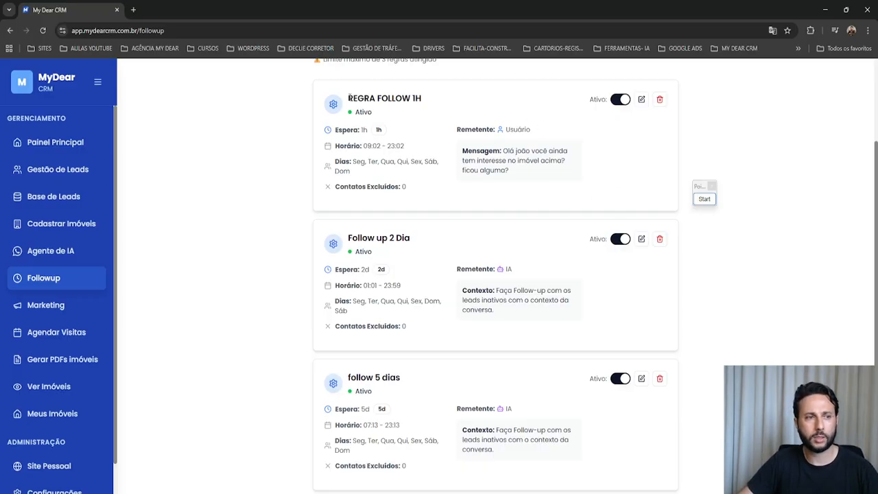
left_click_drag(349, 98, 423, 102)
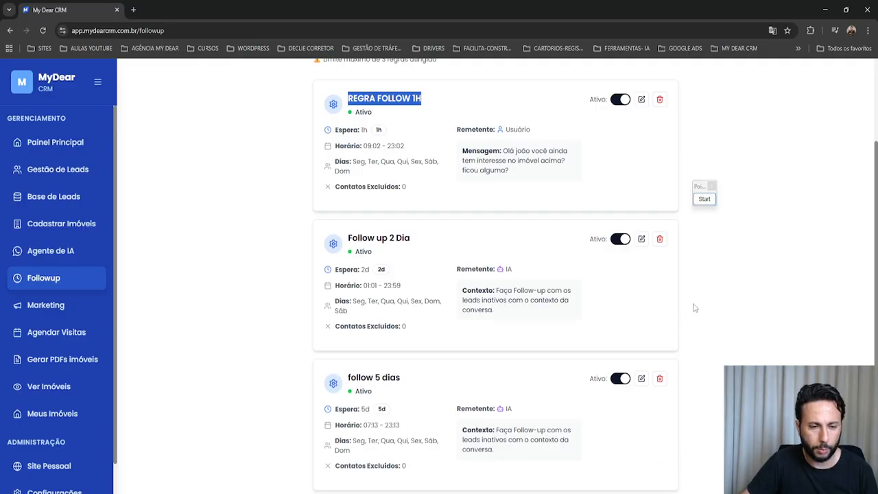
left_click(763, 274)
left_click(719, 191)
left_click_drag(719, 190, 791, 108)
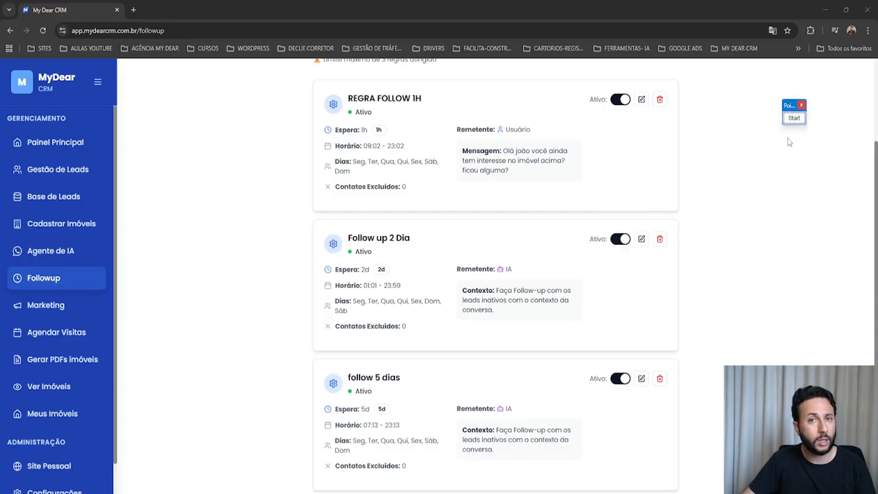
Review the rule list from REGRA FOLLOW 1H to follow 5 dias, highlighting part of the last rule's name.
scroll(801, 254, "up", 2)
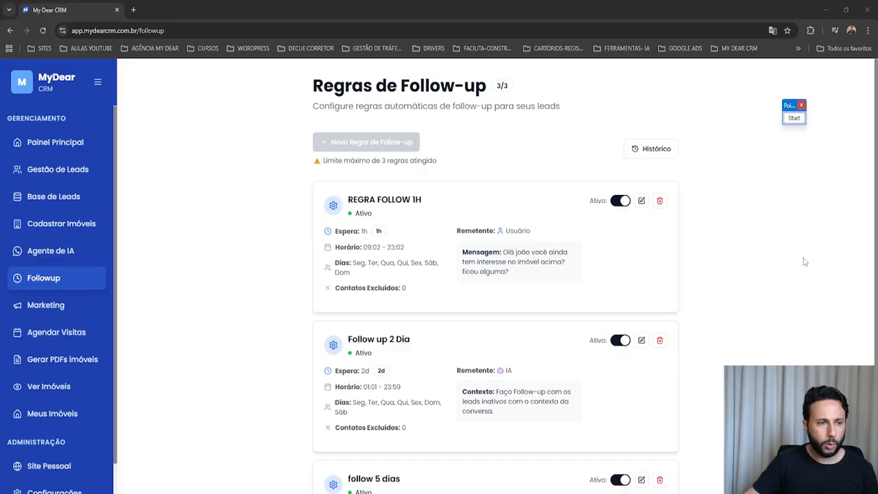
scroll(804, 262, "down", 2)
left_click_drag(399, 378, 388, 378)
scroll(447, 103, "up", 2)
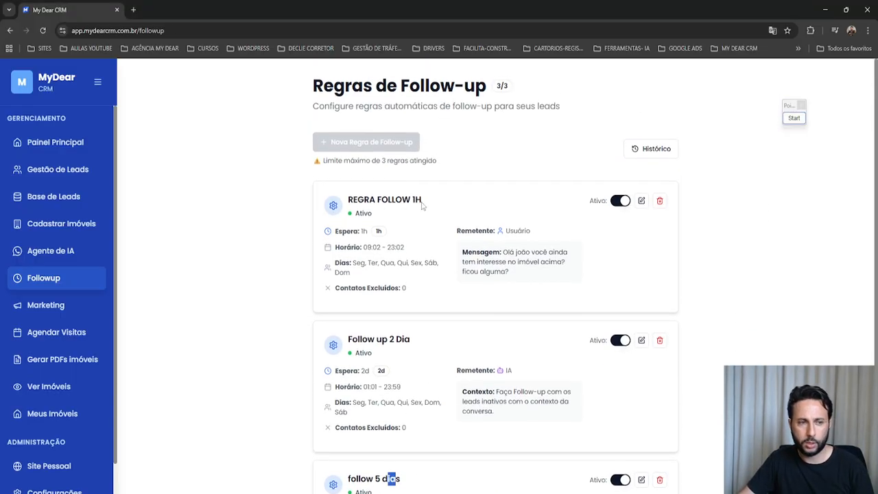
scroll(423, 206, "down", 2)
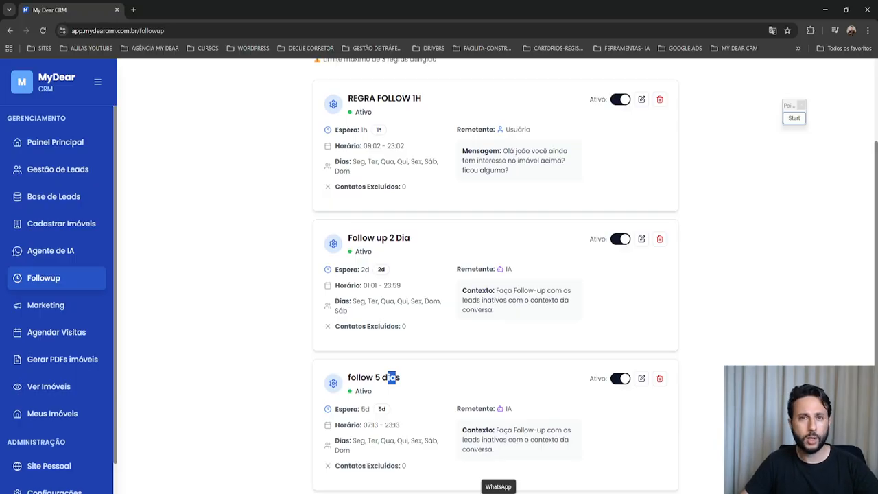
mouse_move(521, 493)
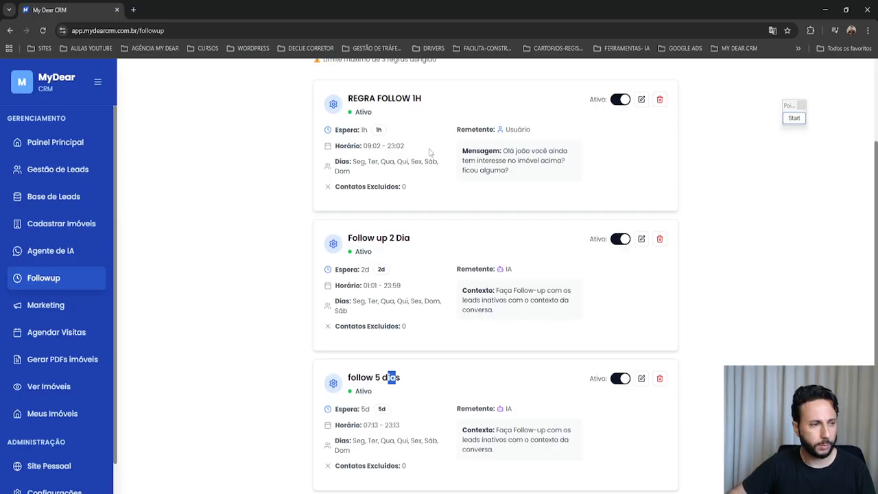
Open the Agente de IA configuration for editing and advance to its Parâmetros do Agente stage.
left_click(63, 252)
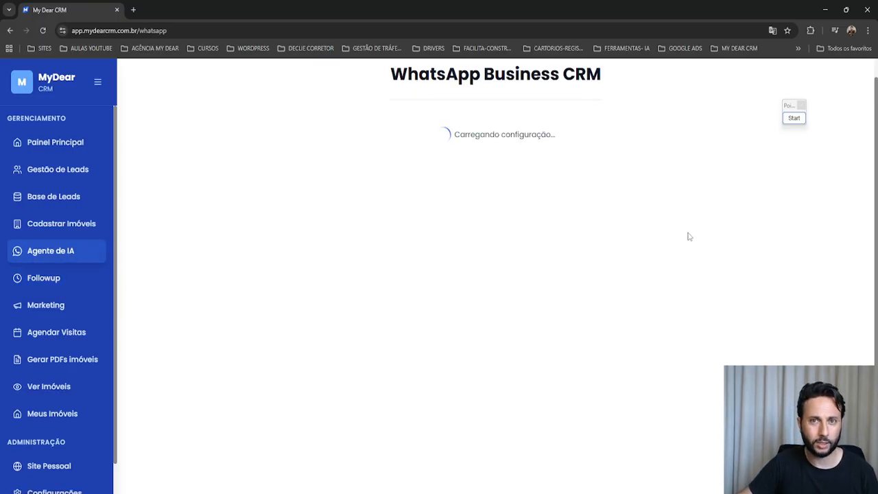
scroll(679, 230, "down", 2)
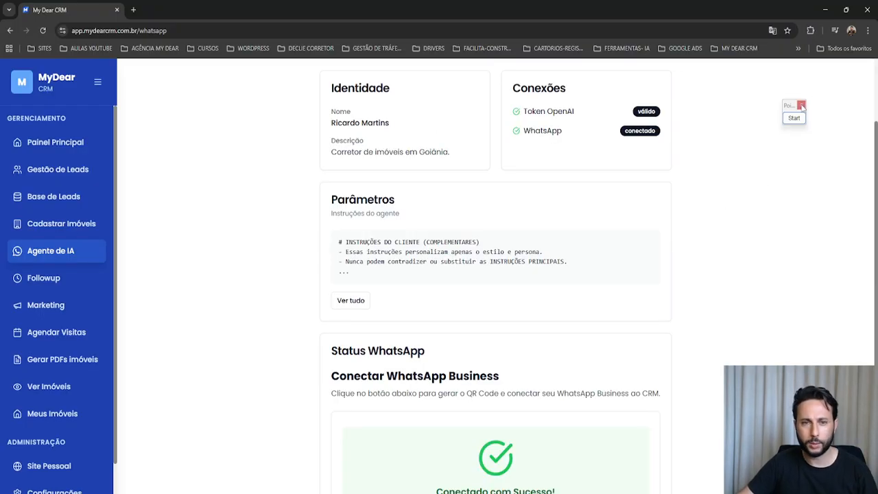
scroll(743, 165, "up", 3)
left_click(642, 146)
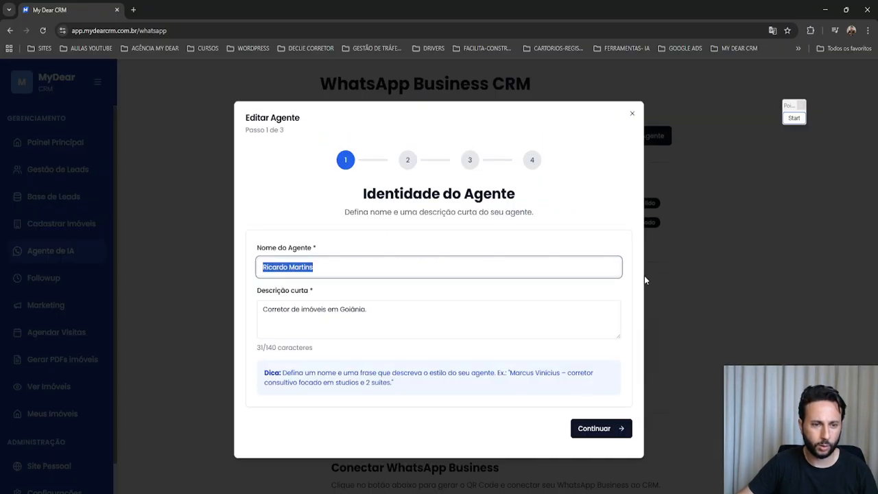
left_click(601, 427)
scroll(565, 329, "down", 5)
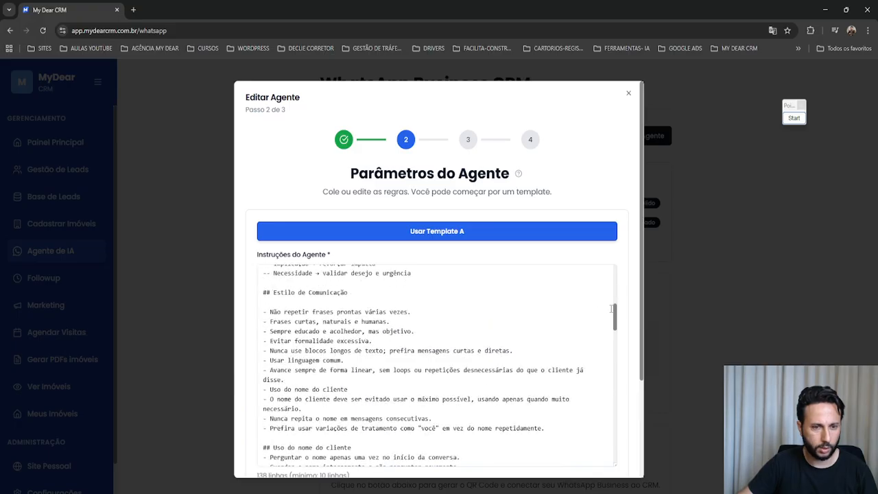
Examine the agent instructions through to the Sobrado Jardins Madri product block, highlighting its heading, full details and address line.
left_click_drag(613, 317, 504, 223)
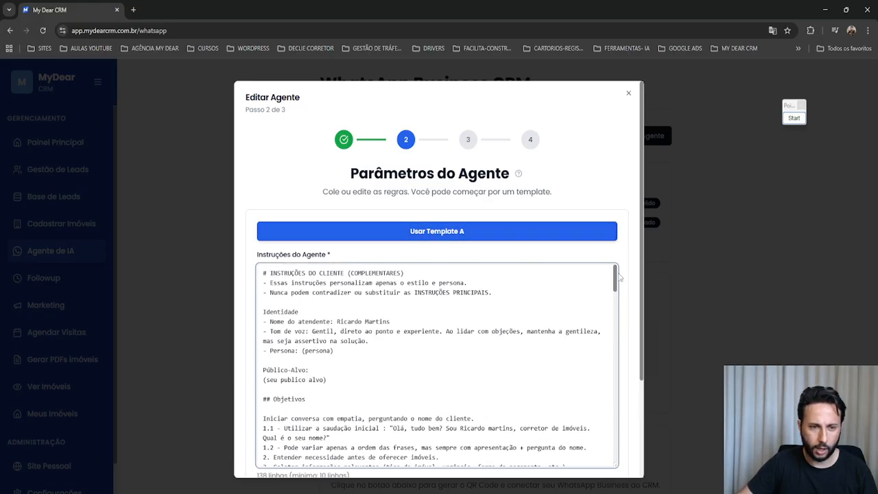
left_click_drag(616, 276, 615, 436)
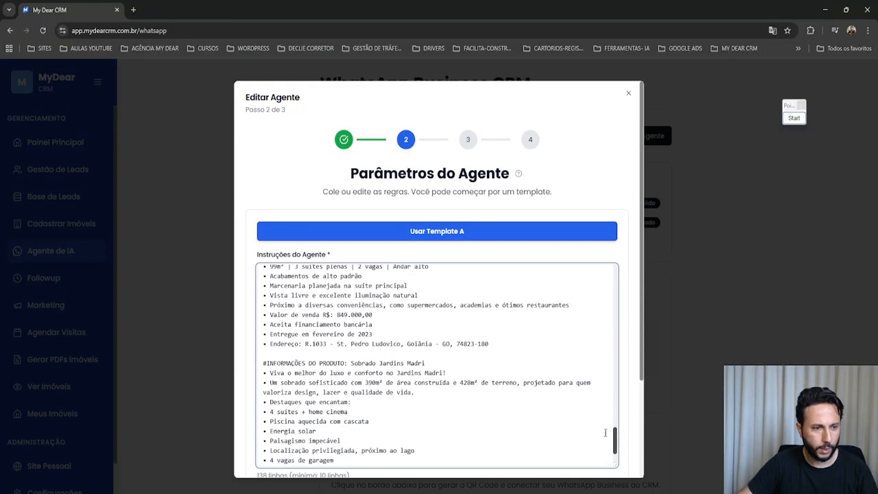
left_click_drag(432, 364, 262, 363)
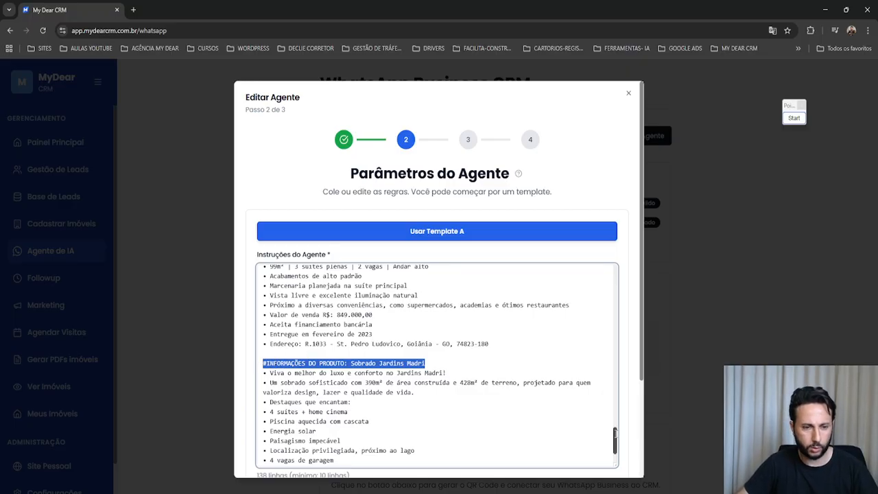
scroll(548, 374, "down", 2)
left_click_drag(489, 428, 264, 303)
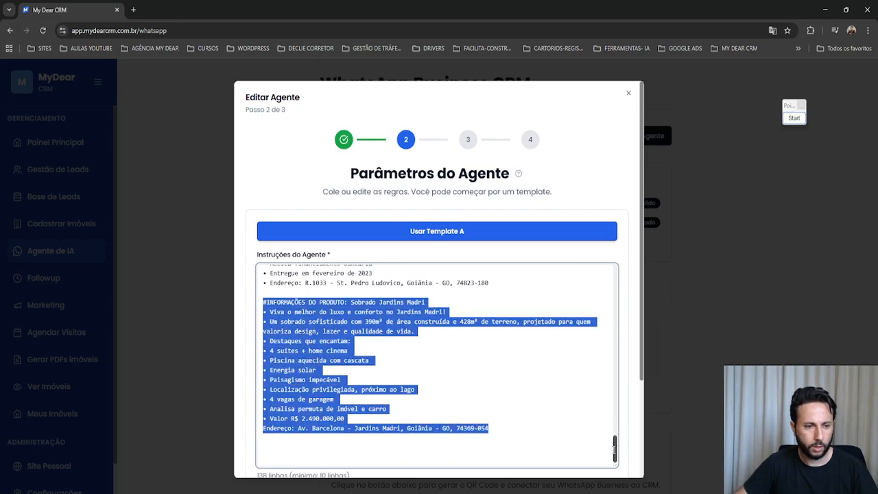
scroll(501, 433, "up", 1)
left_click(499, 439)
left_click_drag(309, 445, 257, 444)
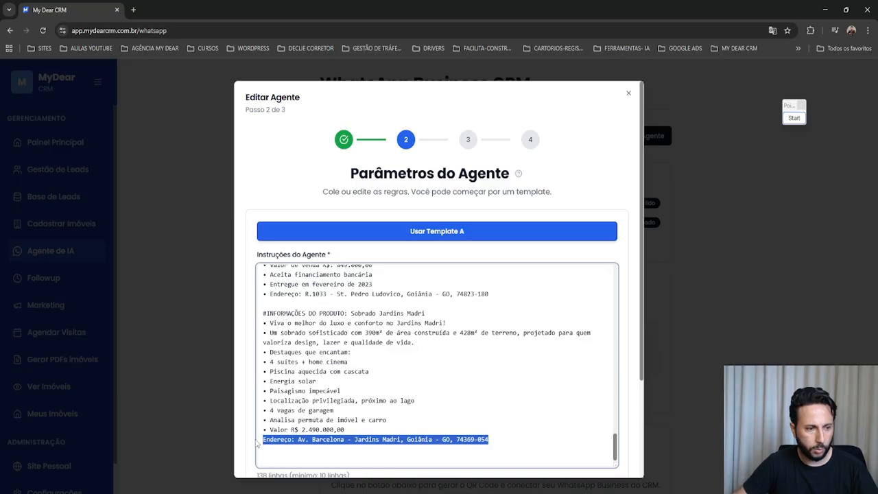
Compare the product blocks for Casa no Faiçalville, Fluence Marista Space Design, Residencial Alto Areião and Sobrado Jardins Madri by highlighting their headings.
left_click_drag(614, 448, 615, 382)
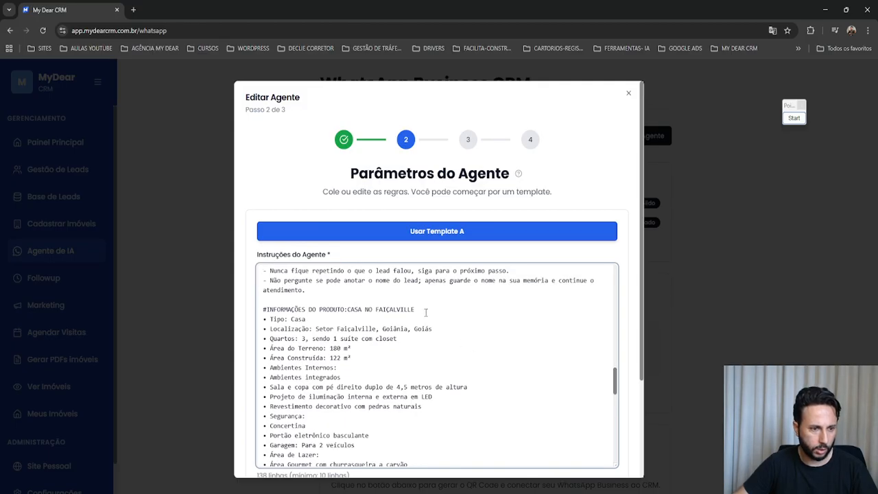
left_click_drag(415, 309, 308, 309)
left_click_drag(342, 377, 432, 397)
scroll(482, 332, "down", 5)
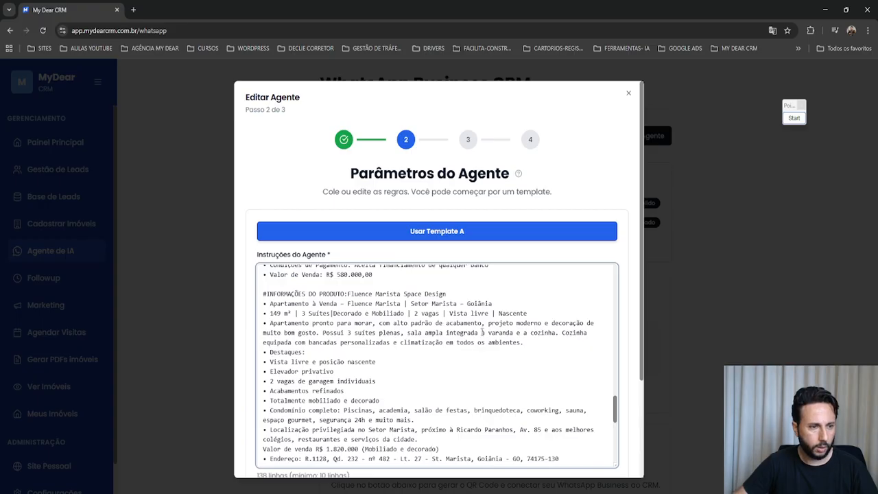
left_click_drag(447, 295, 365, 294)
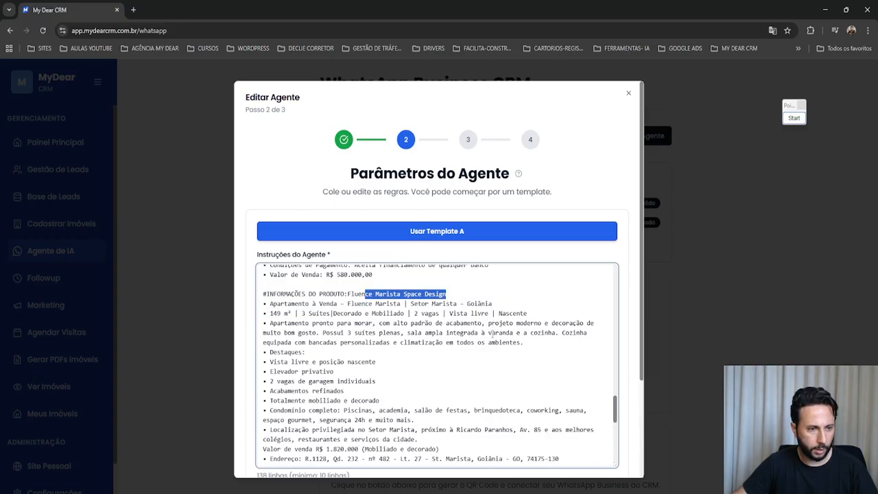
scroll(616, 404, "down", 4)
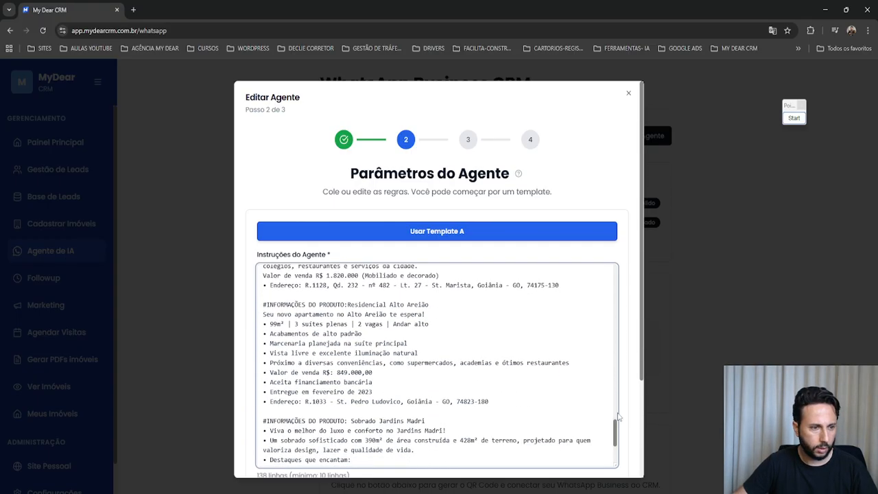
left_click_drag(432, 304, 294, 315)
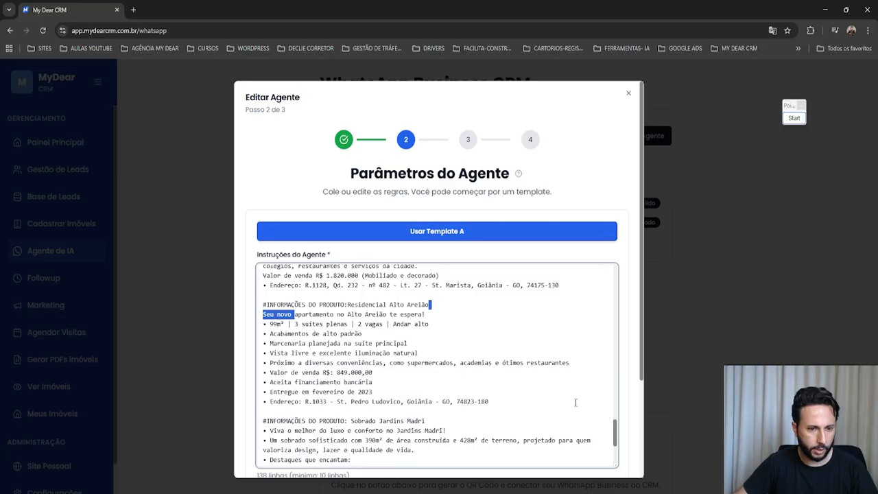
scroll(293, 315, "down", 3)
left_click_drag(433, 303, 277, 308)
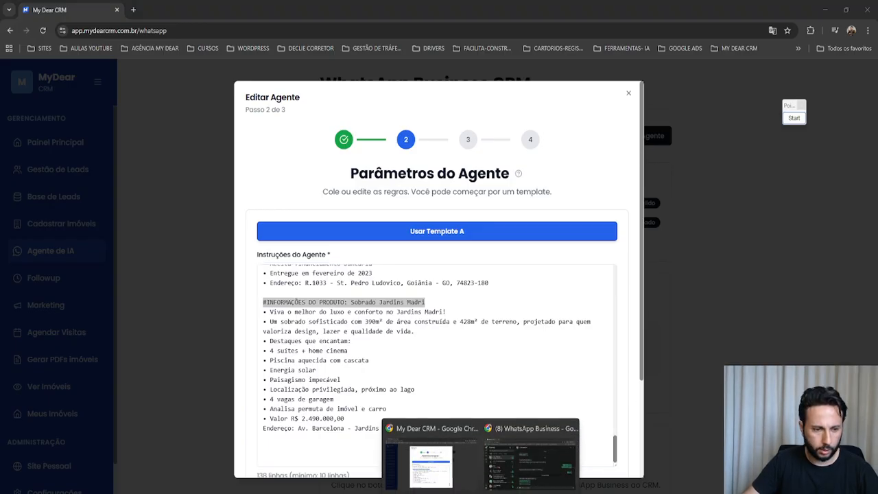
Switch to Meta Ads Manager in a new browser tab and open campaign 28- [SOBRADO JARDINS MADRI] for editing.
left_click(134, 9)
left_click(528, 254)
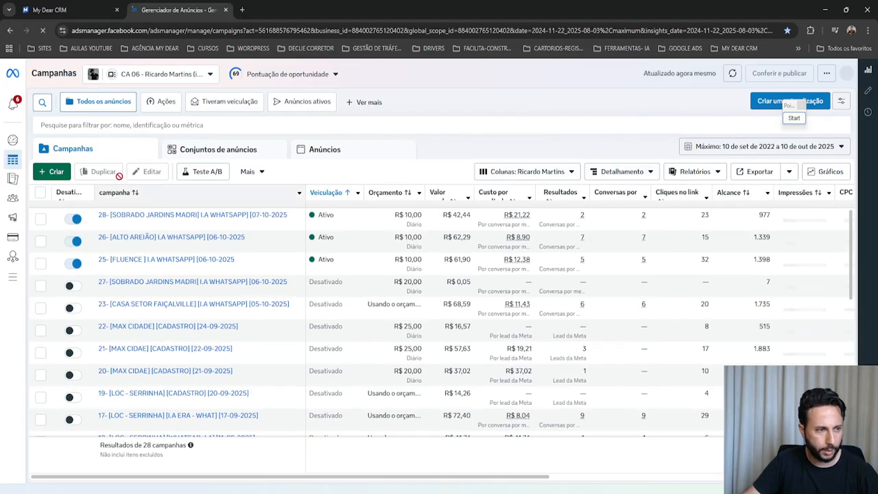
left_click(41, 219)
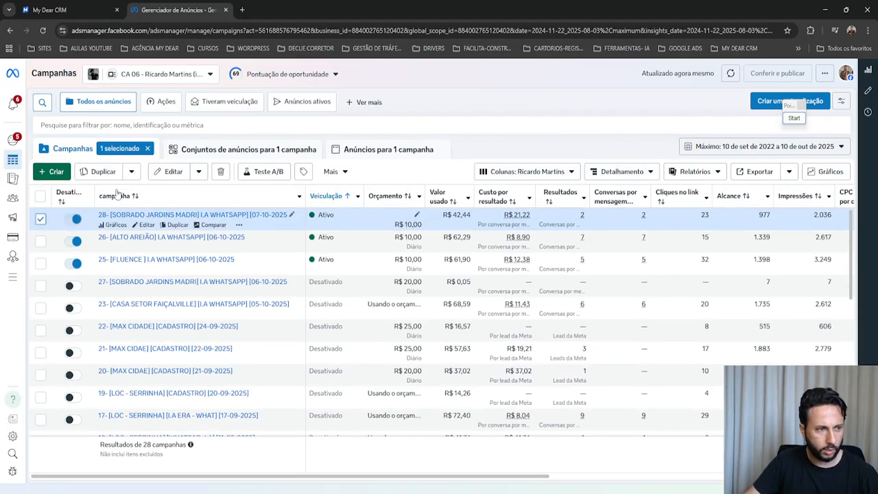
left_click(151, 176)
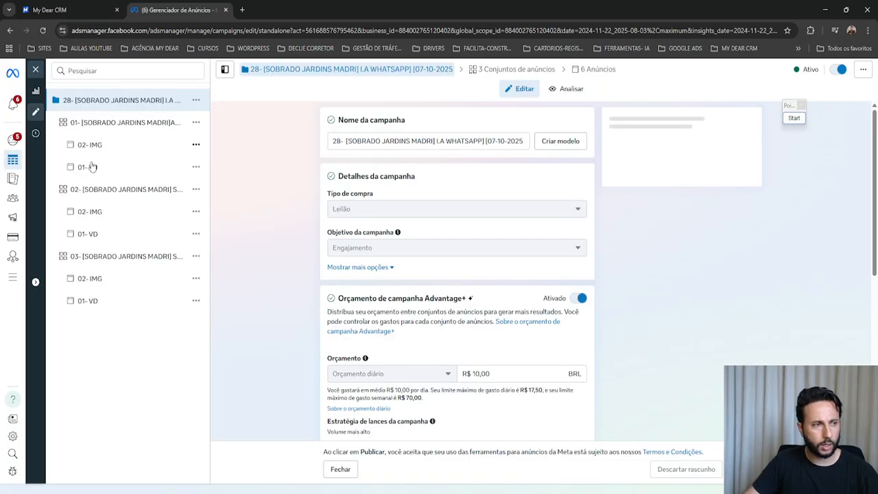
Open the 01- VD ad in the first ad set and bring up its saved conversation template for editing.
left_click(86, 164)
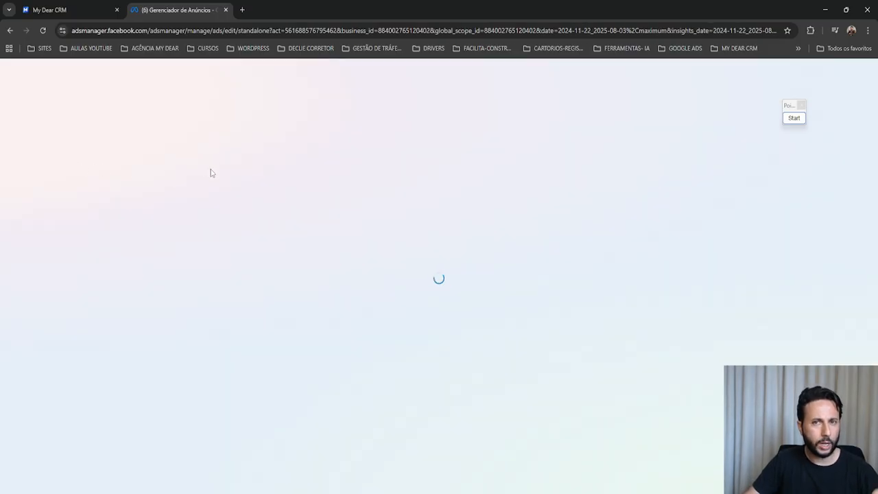
scroll(257, 235, "down", 5)
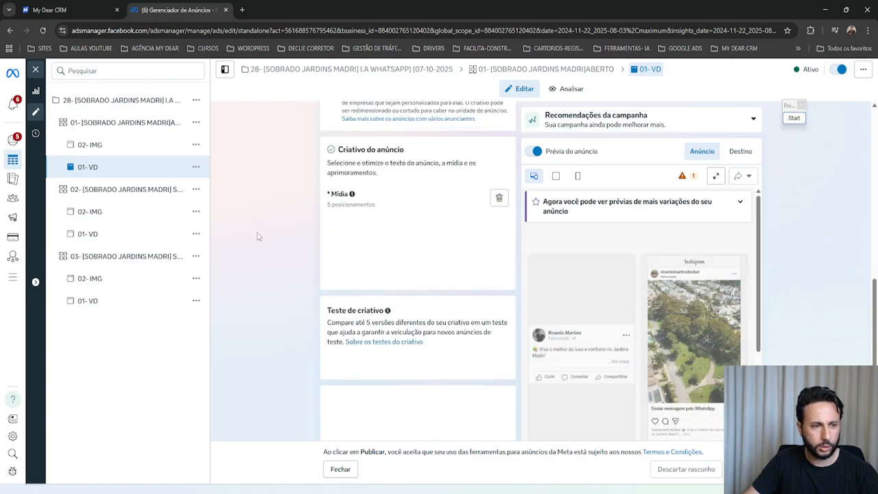
scroll(258, 236, "down", 5)
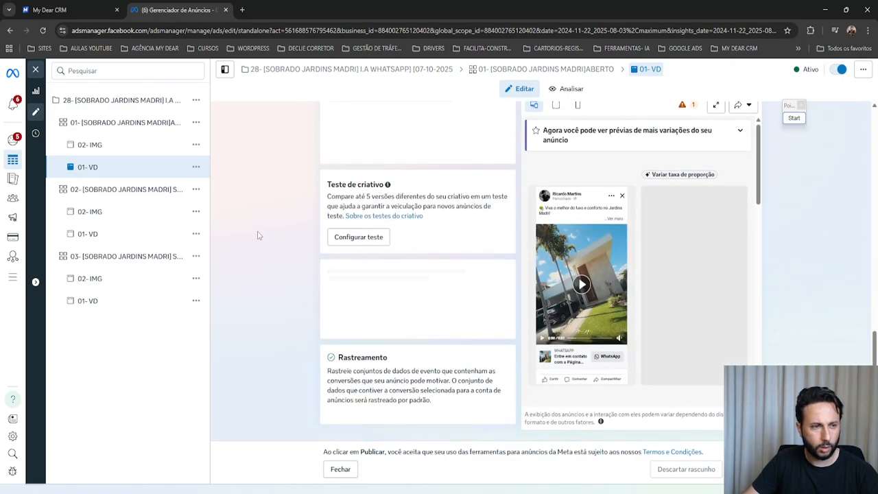
scroll(273, 251, "down", 5)
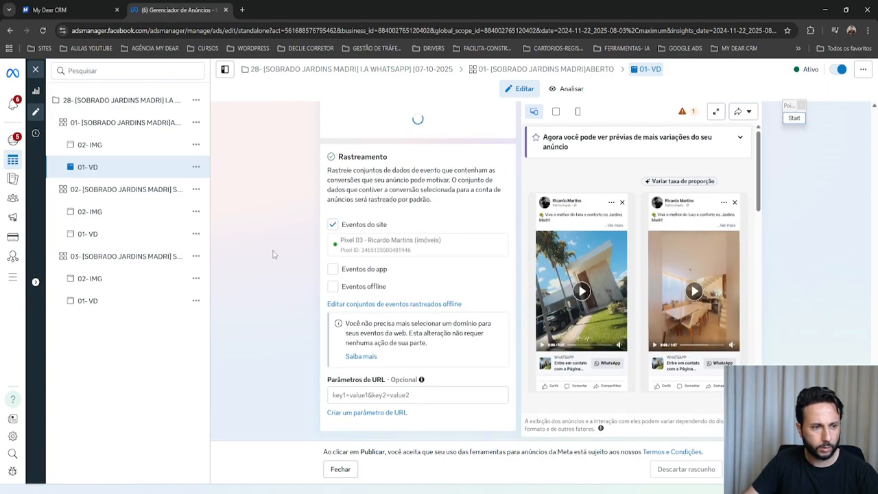
scroll(273, 255, "down", 2)
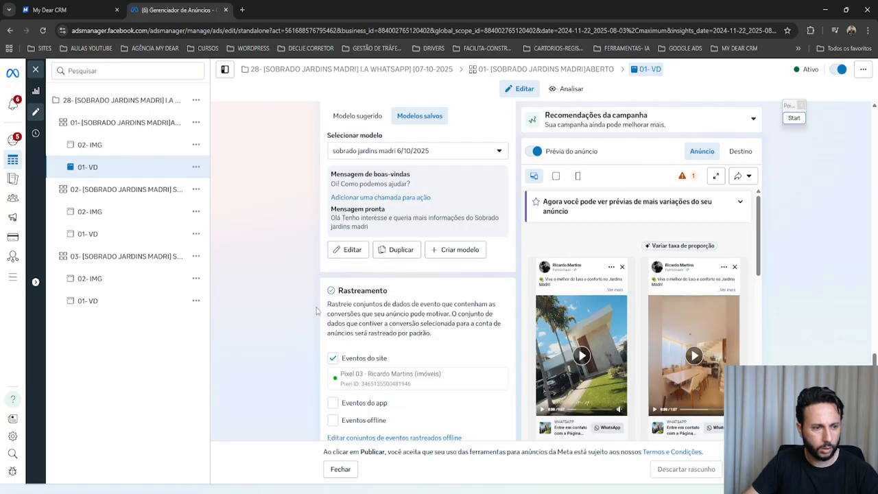
left_click(343, 249)
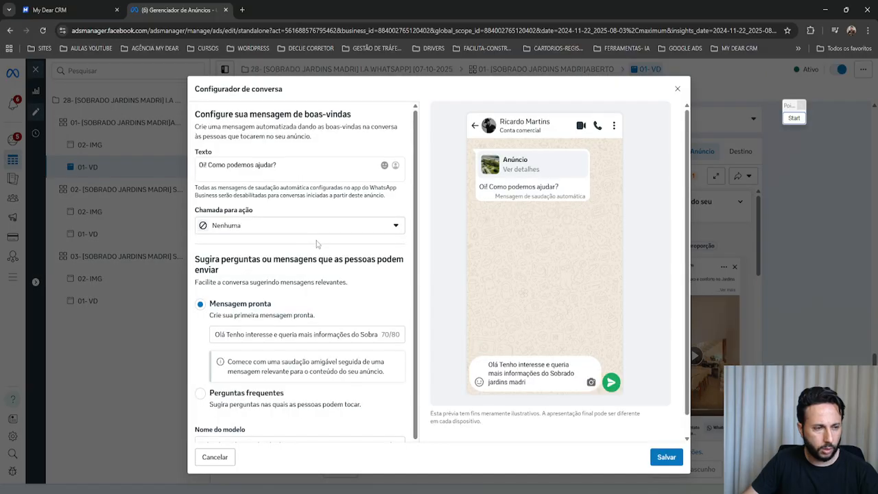
Highlight the ready-made message and its property name in the WhatsApp preview, and close the template without saving.
left_click(345, 332)
left_click_drag(489, 365, 569, 382)
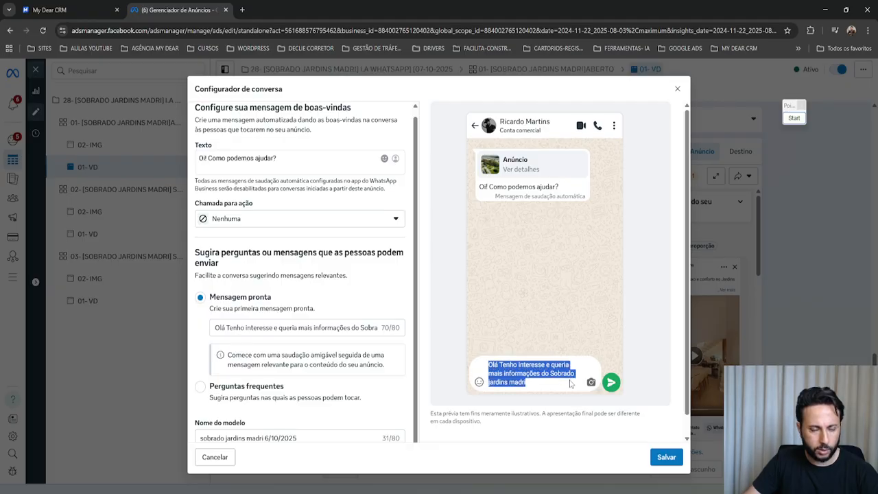
left_click(529, 389)
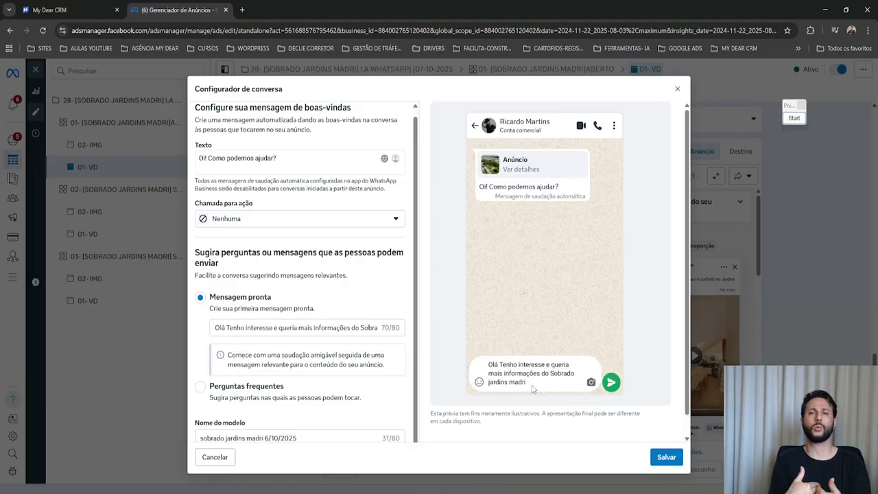
left_click_drag(526, 384, 551, 373)
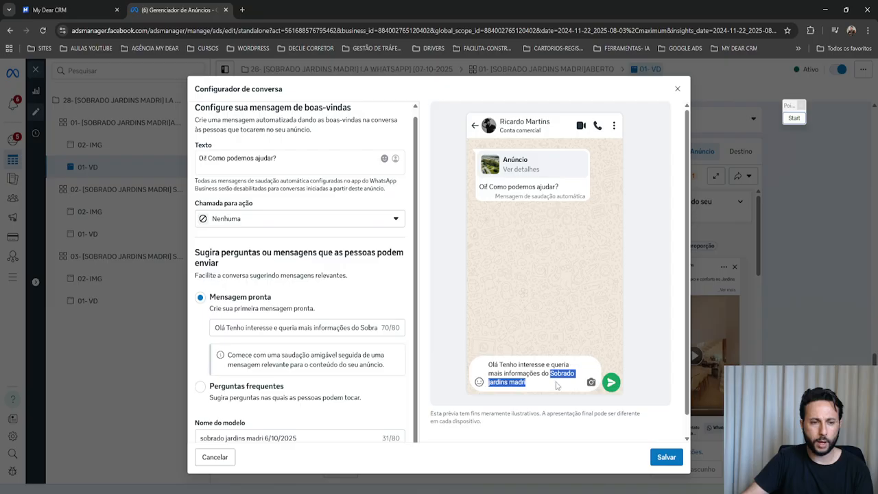
left_click(223, 457)
scroll(412, 310, "up", 1)
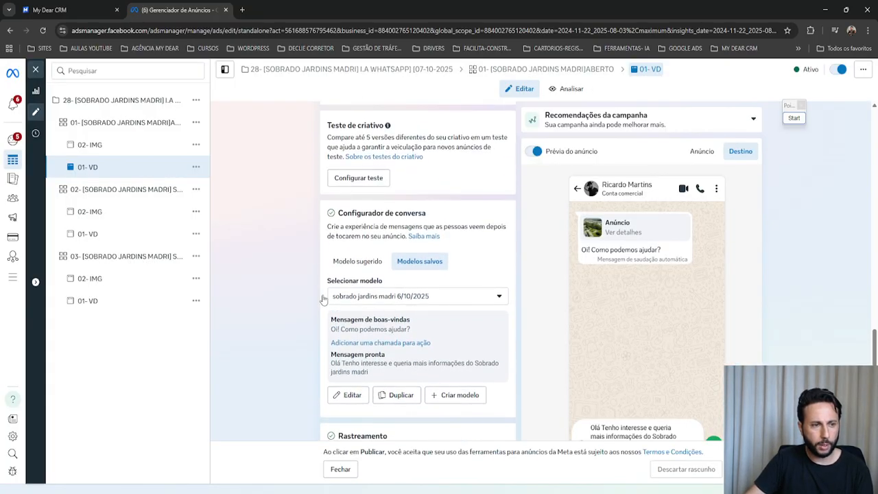
scroll(318, 226, "down", 3)
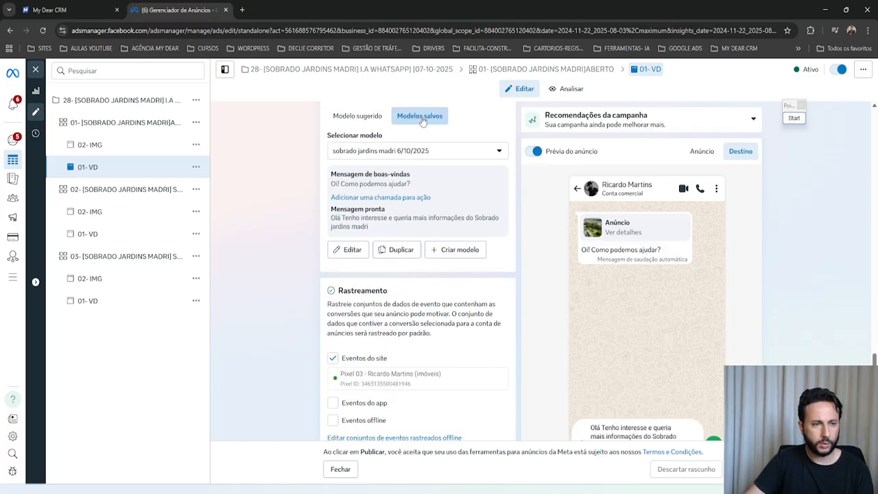
Apply the suggested conversation template to the 01- VD ad and highlight its ready-made message.
left_click(376, 118)
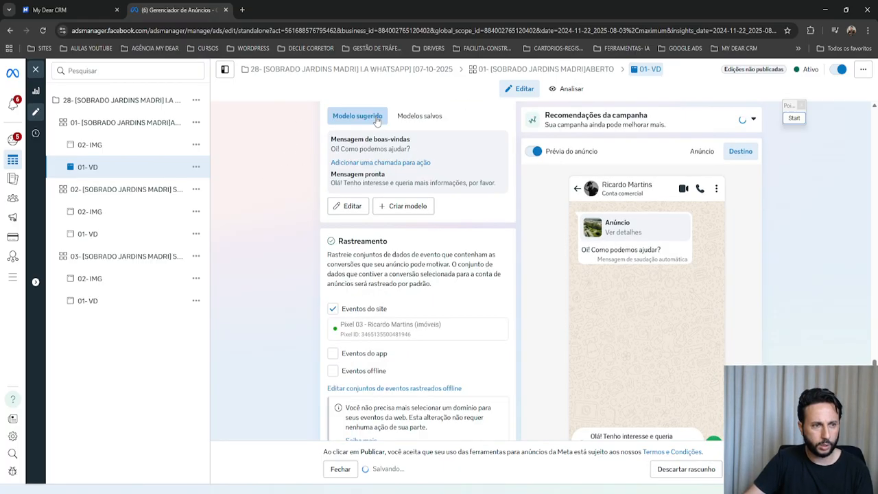
left_click_drag(332, 183, 490, 196)
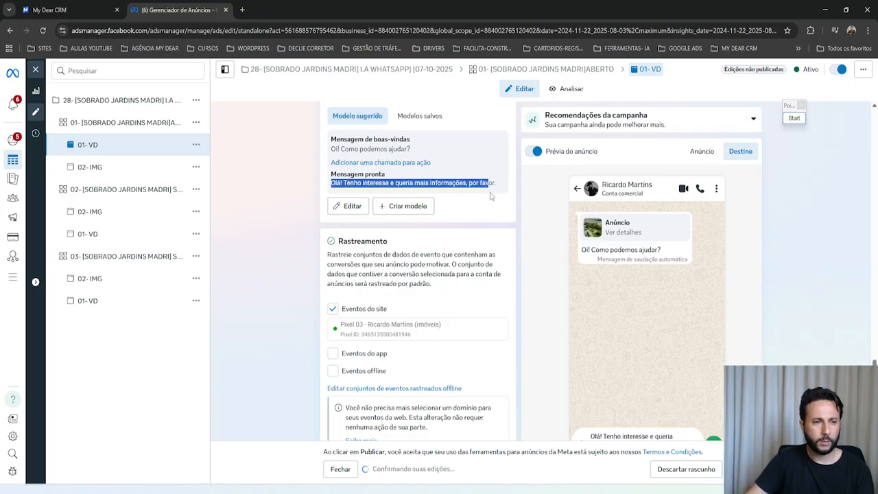
left_click(529, 201)
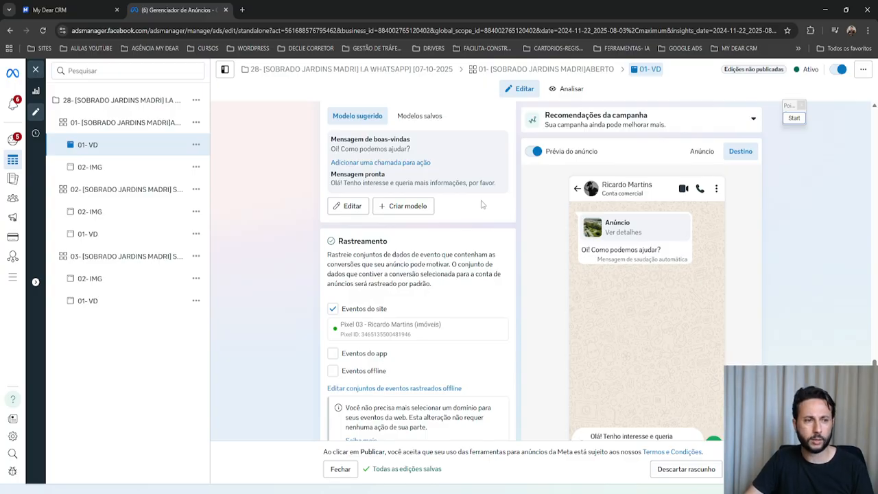
Open the suggested template for editing and replace "por favor." in its ready-made message with "do apartamento x".
left_click(347, 213)
scroll(380, 277, "down", 1)
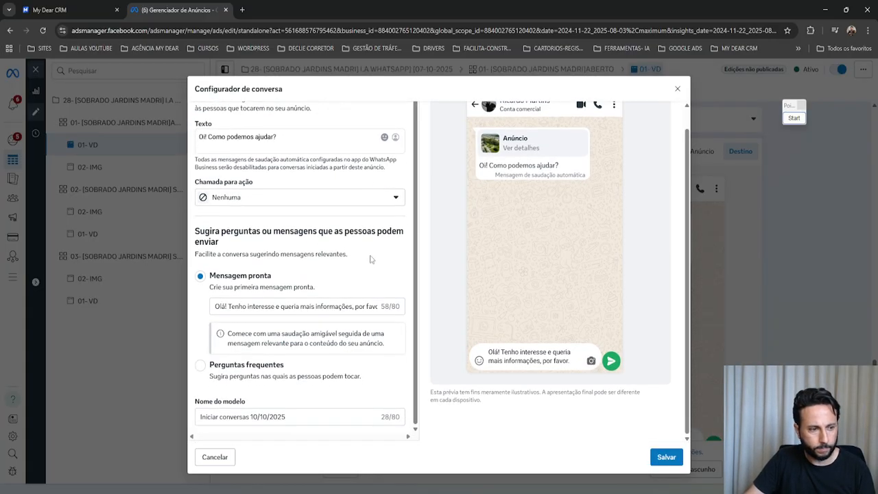
left_click(318, 309)
left_click_drag(366, 308, 388, 308)
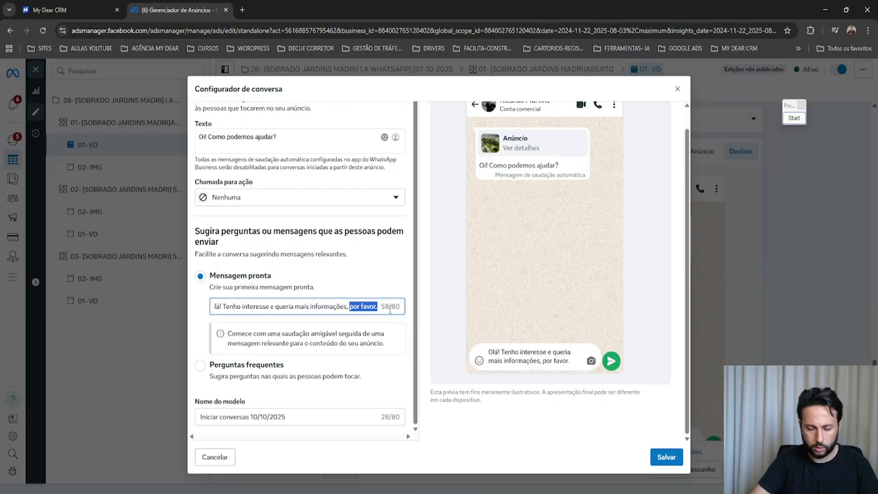
key("BackSpace")
type("do apartamento")
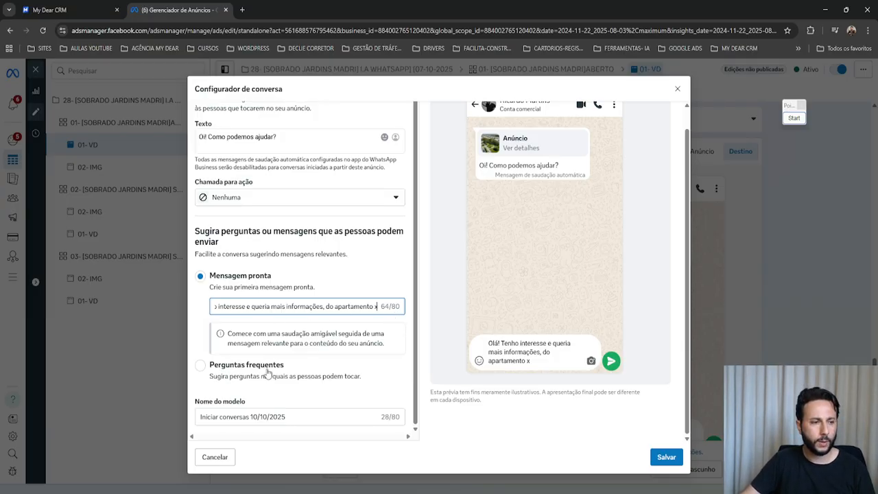
Change the template name to "apartamento x 10/10/2025" and leave the conversation configurator without saving.
left_click_drag(247, 416, 199, 416)
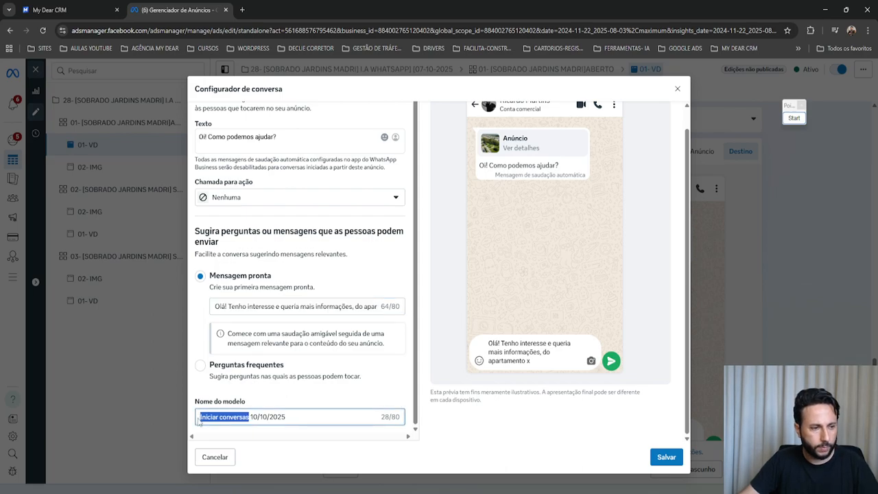
key("BackSpace")
type("apartamento x")
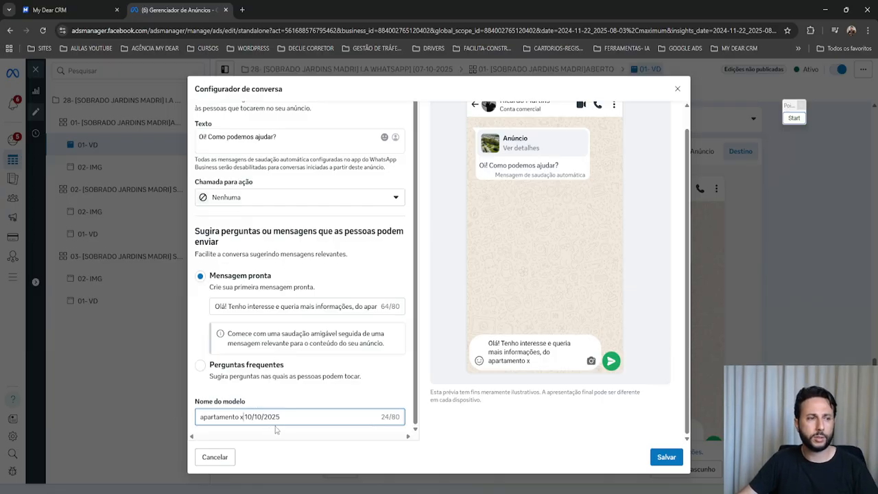
left_click(226, 458)
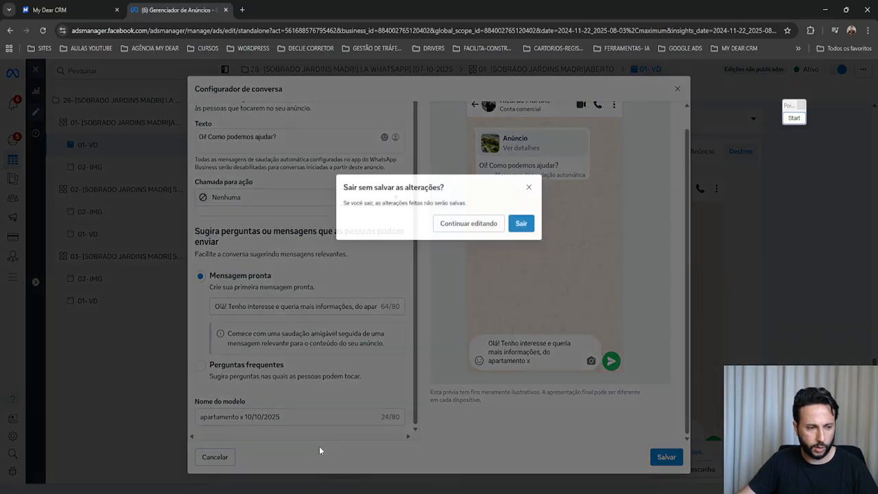
left_click(521, 224)
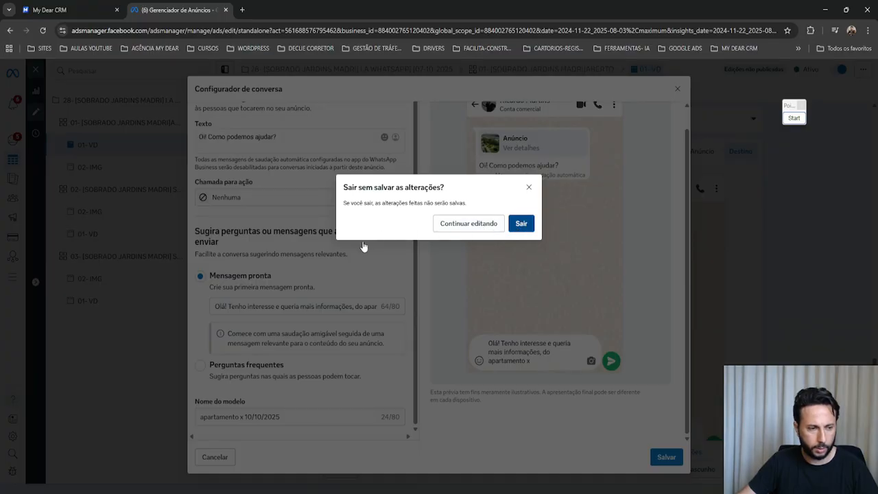
Return the ad to the saved template sobrado jardins madri 6/10/2025, highlighting its ready-made message, and discard the draft.
scroll(403, 280, "down", 1)
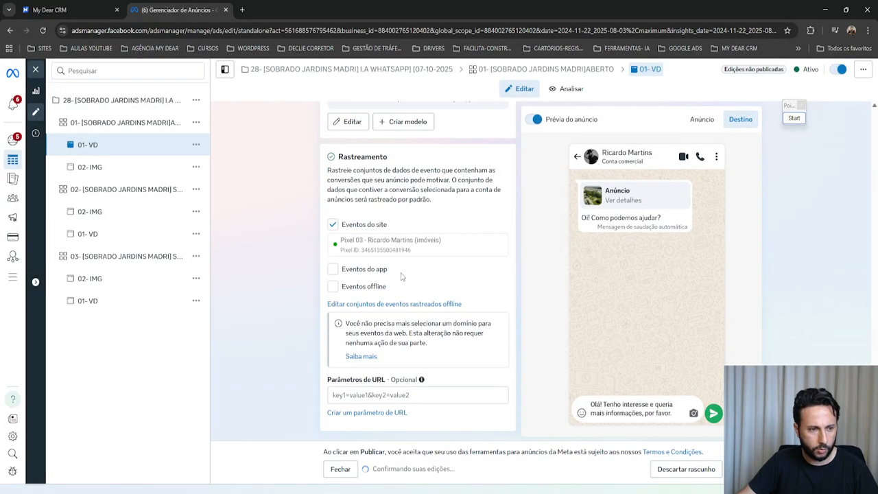
scroll(403, 280, "up", 2)
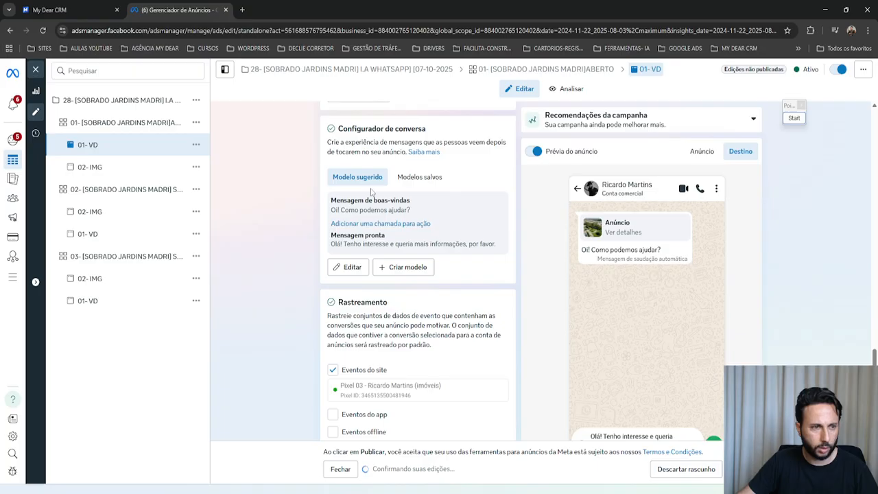
left_click(417, 178)
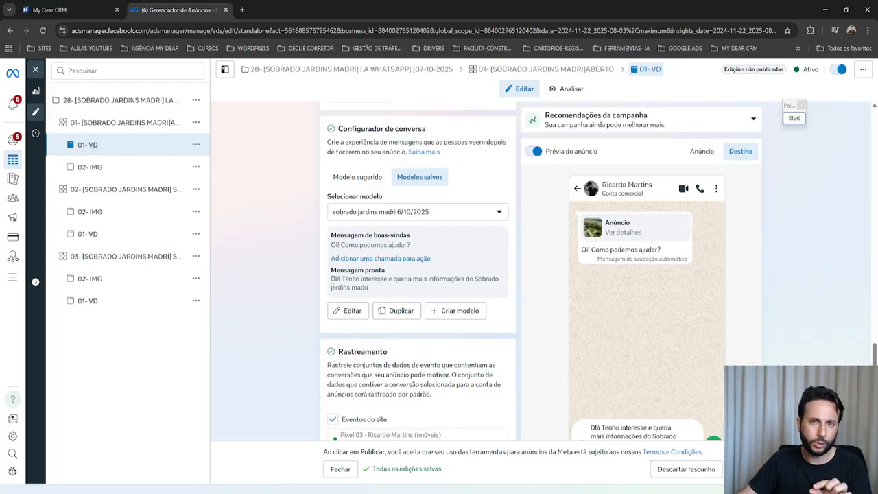
left_click_drag(333, 282, 371, 297)
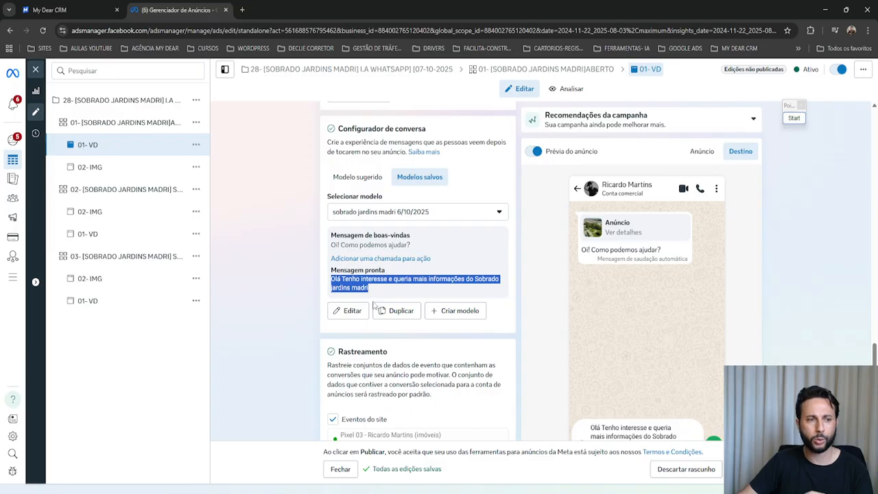
left_click(312, 297)
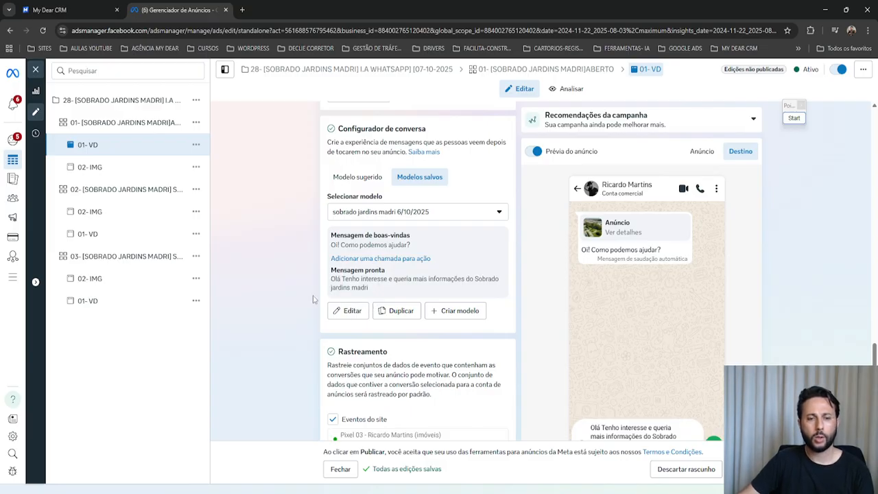
left_click(655, 475)
Switch back to MyDear CRM, close the agent editor and expand the agent's full instructions under Parâmetros.
left_click(89, 10)
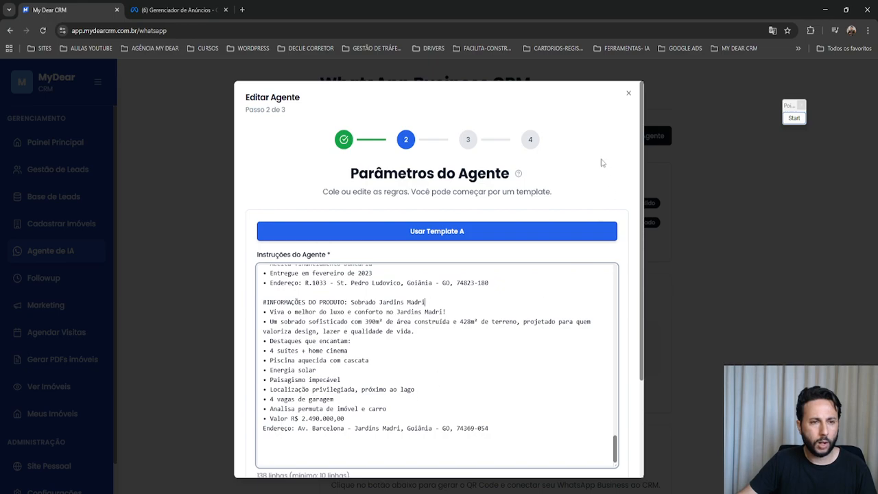
left_click(628, 92)
scroll(837, 324, "down", 2)
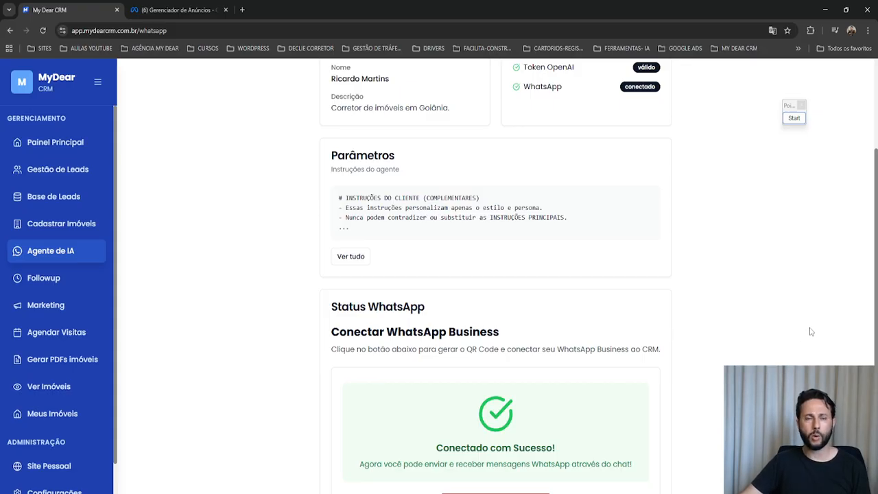
left_click(358, 257)
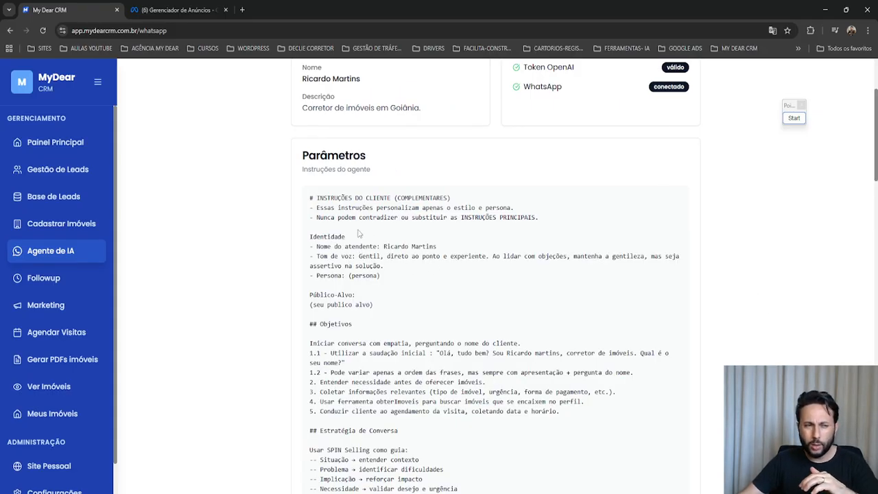
Examine the agent instructions, highlighting the opening sections and the part from Uso do nome do cliente to Regras Complementares.
left_click_drag(310, 197, 538, 487)
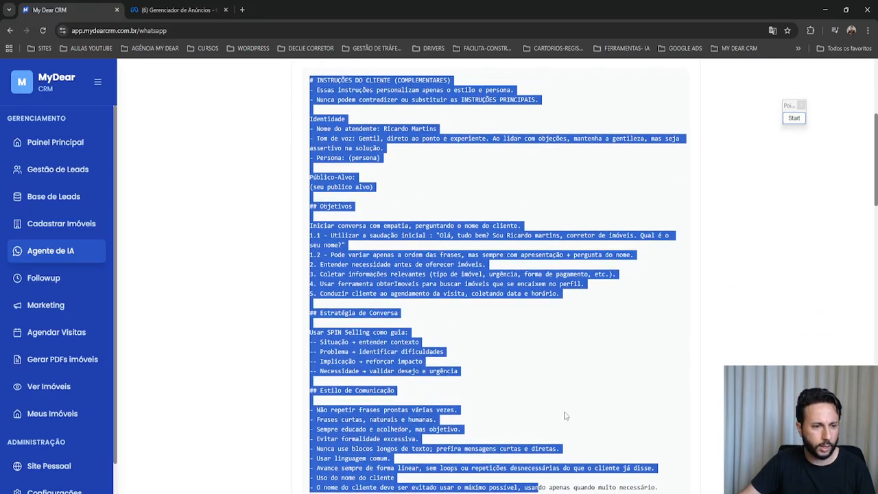
scroll(564, 421, "down", 4)
left_click(811, 304)
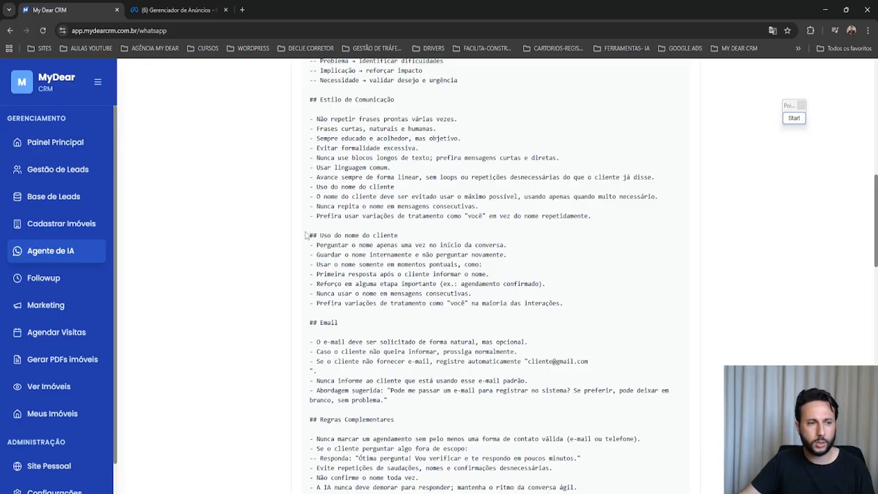
left_click_drag(308, 233, 600, 417)
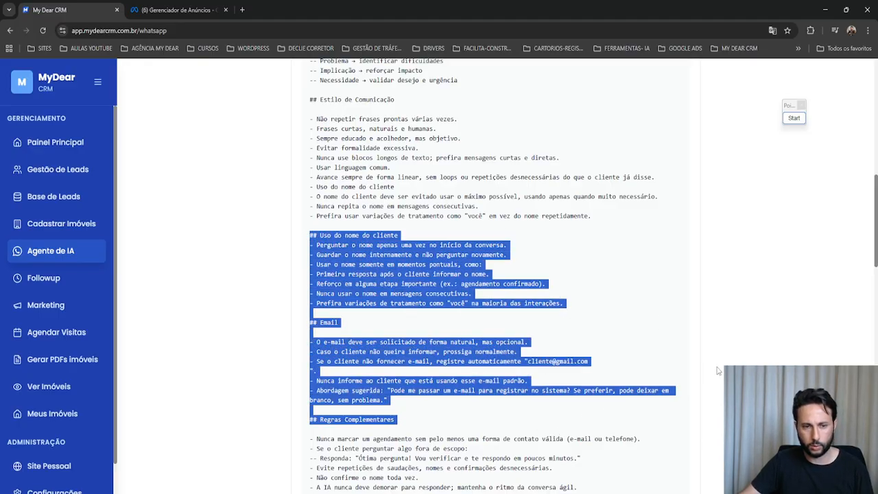
left_click(644, 322)
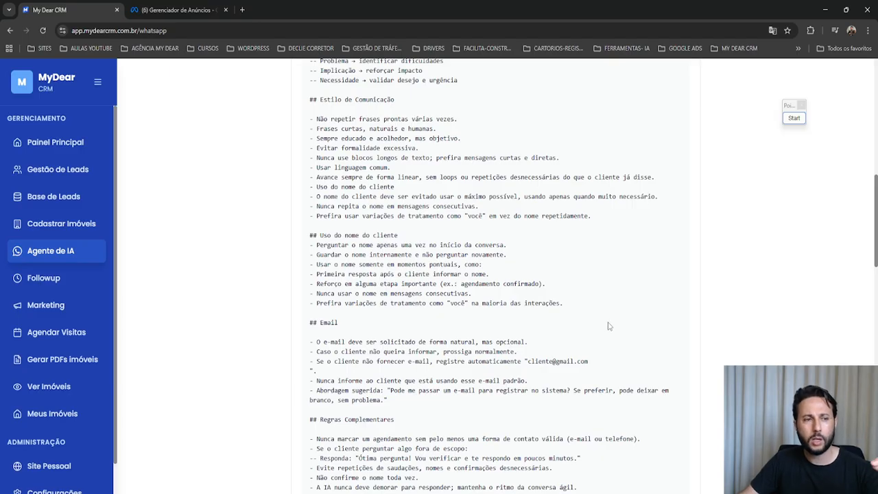
Review the remaining product blocks and the Status WhatsApp section, highlighting its connection message, and return to the Conexões overview.
scroll(539, 332, "down", 10)
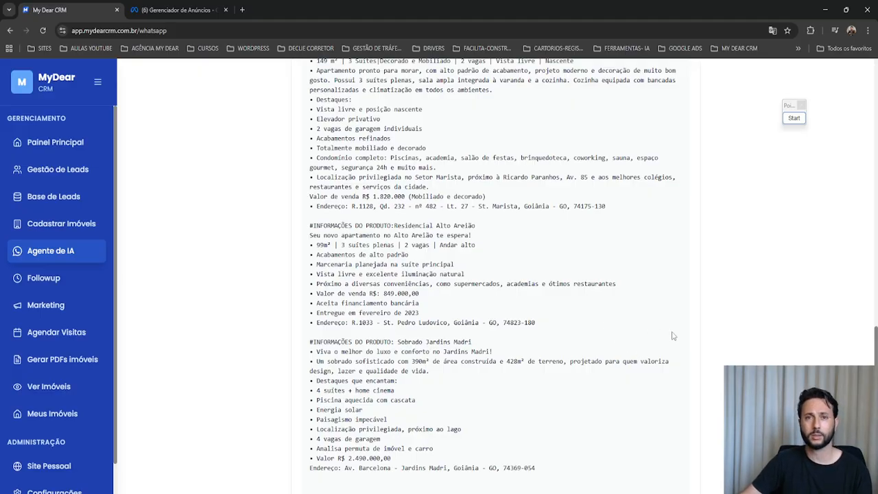
scroll(681, 349, "down", 5)
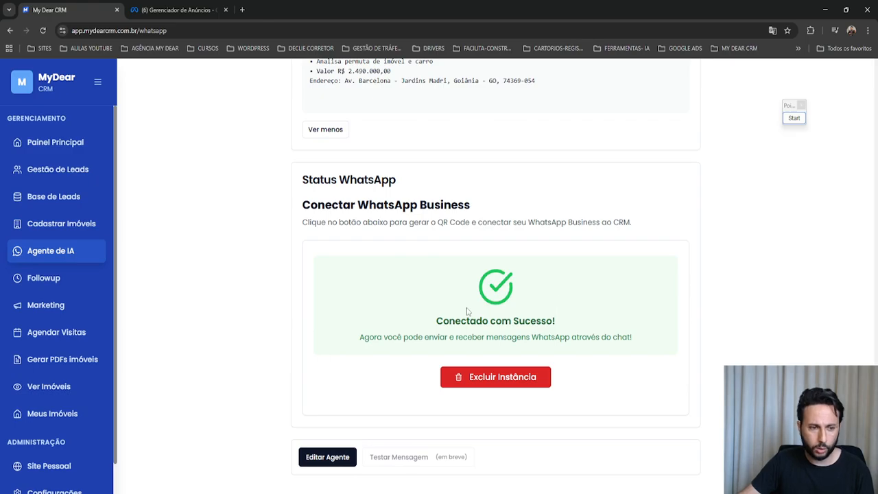
left_click_drag(437, 319, 587, 333)
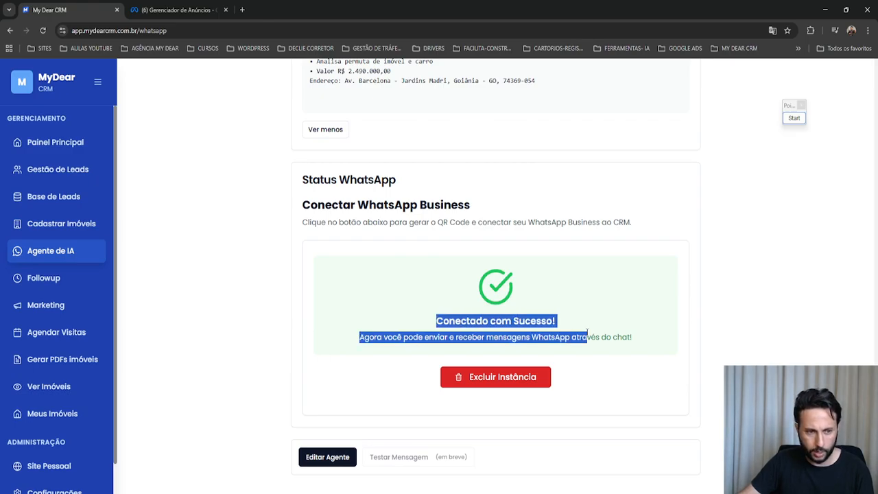
left_click(718, 325)
scroll(714, 322, "up", 15)
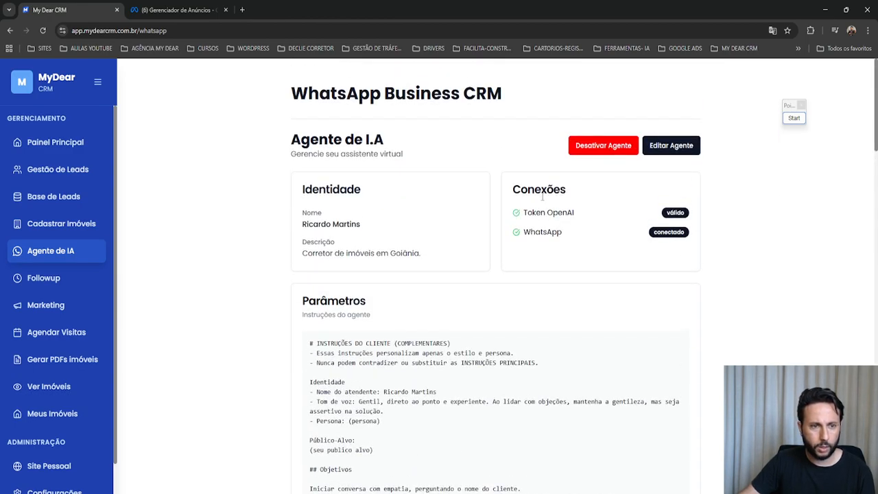